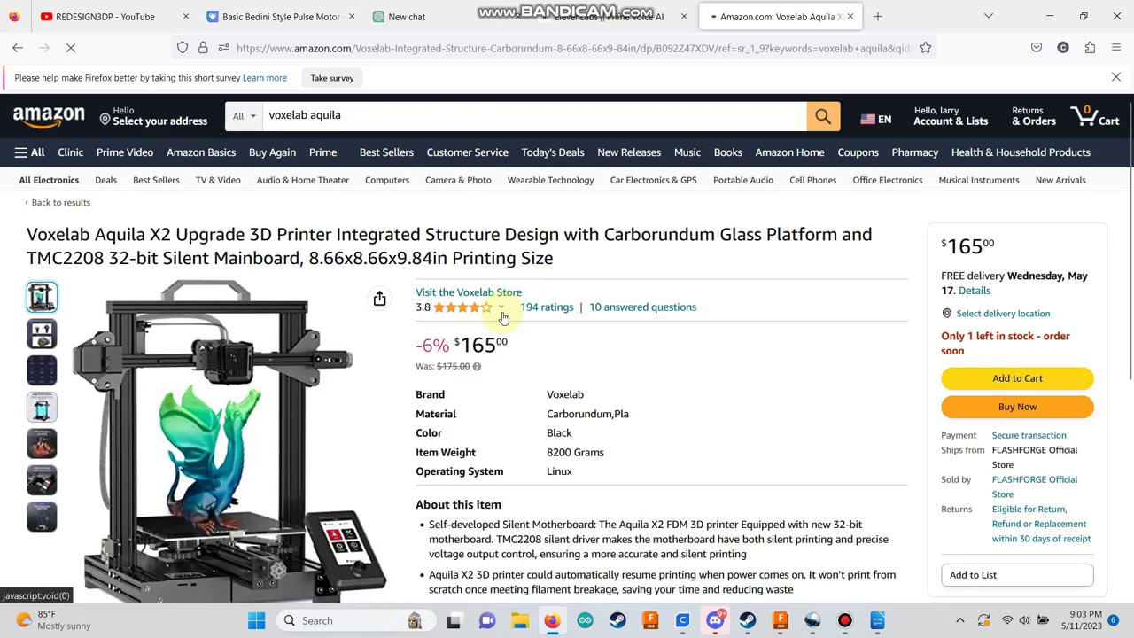
scroll(502, 317, "down", 1)
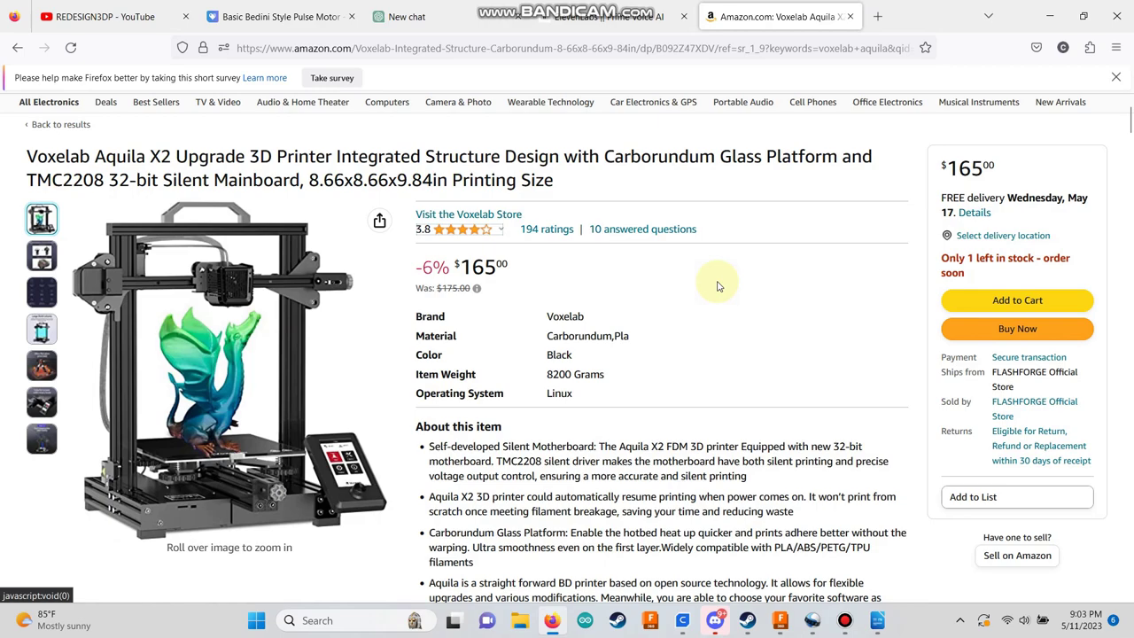
scroll(802, 386, "down", 15)
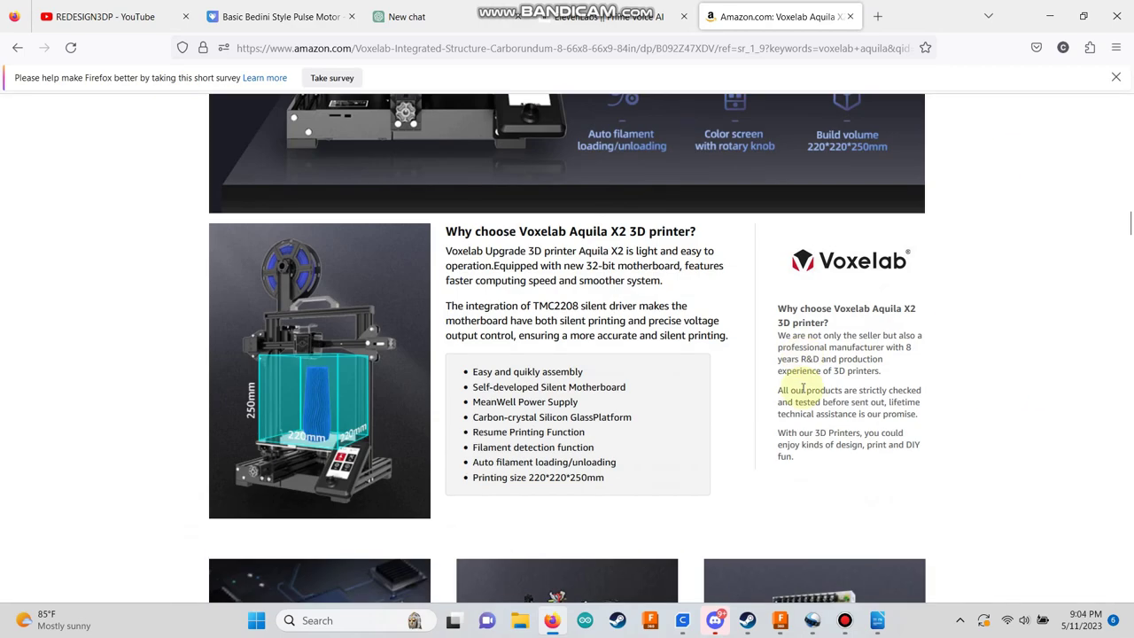
scroll(804, 393, "down", 12)
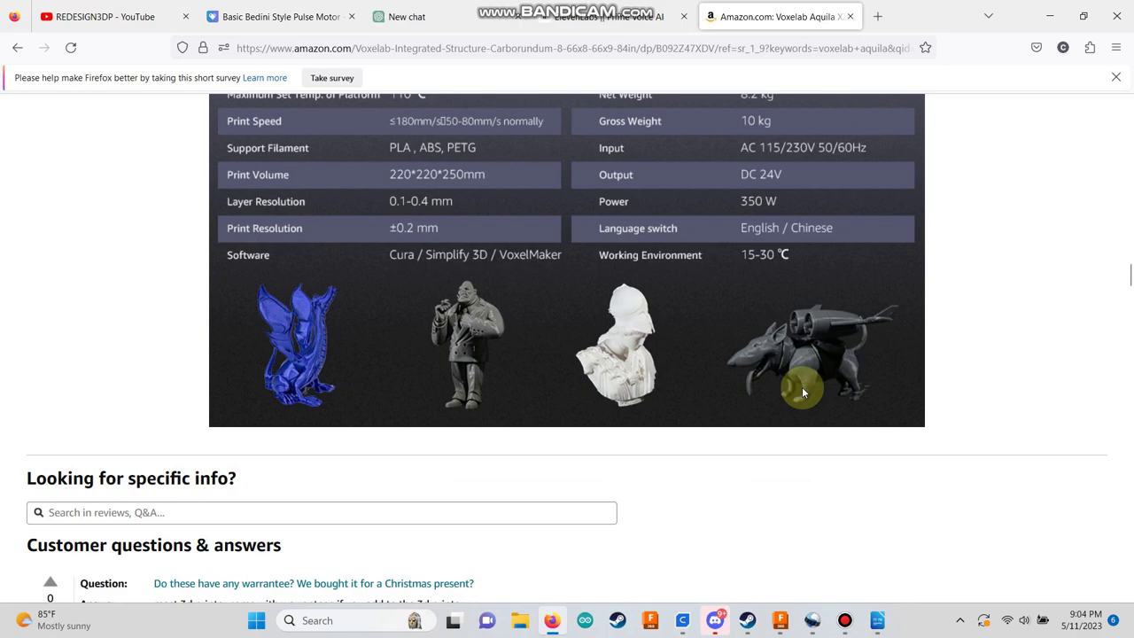
scroll(804, 393, "down", 3)
scroll(802, 393, "up", 10)
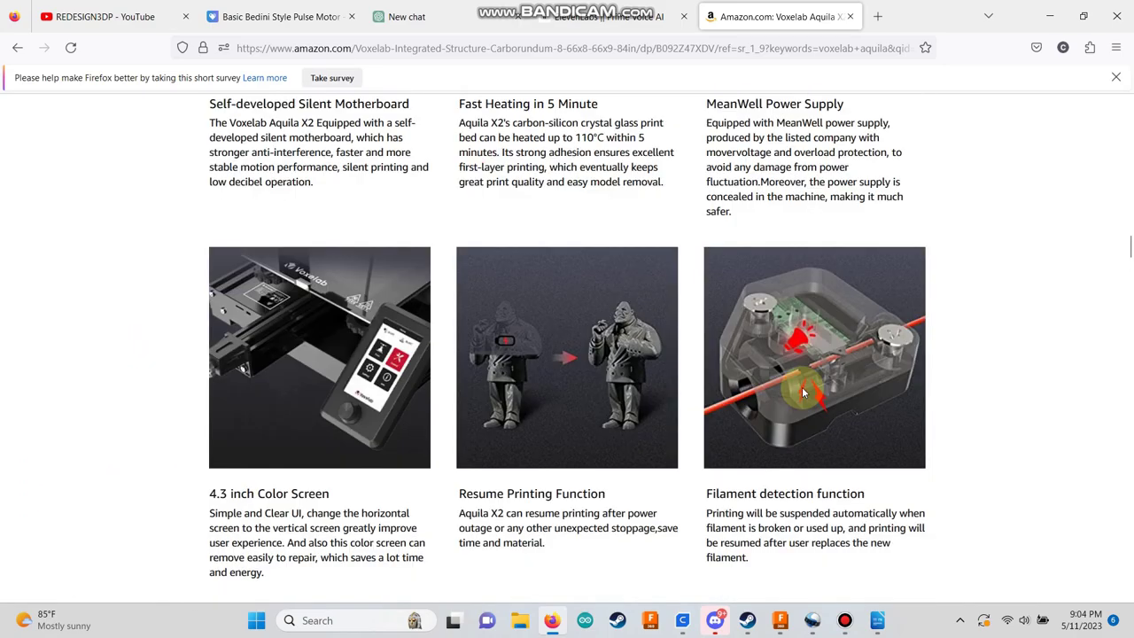
scroll(804, 393, "up", 15)
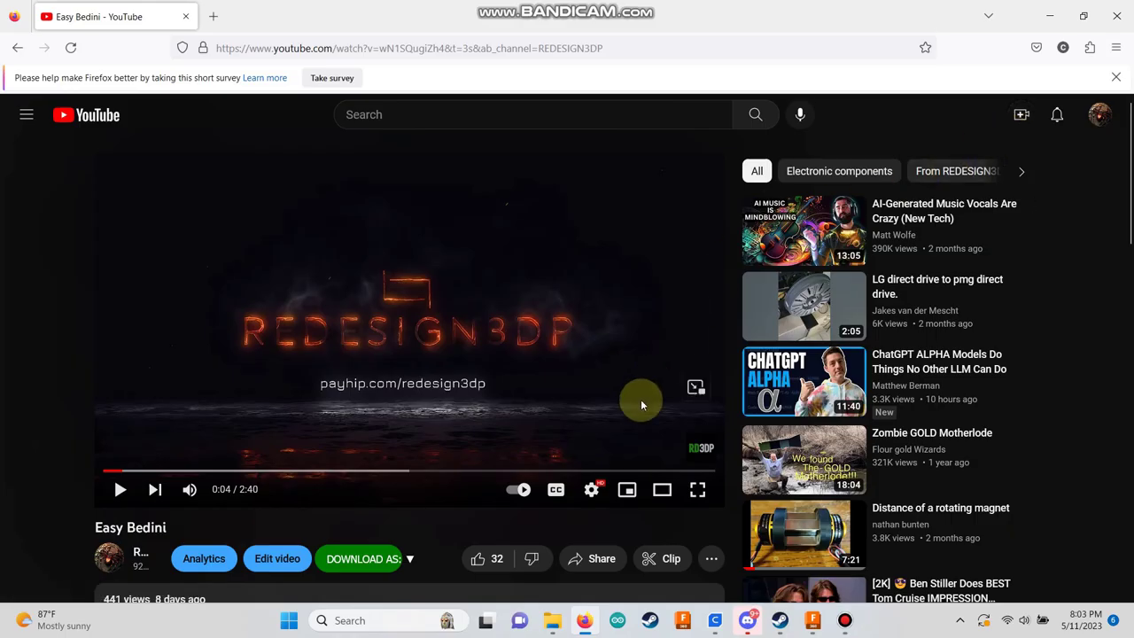
Open the REDESIGN3DP channel page from the avatar under the video.
scroll(217, 338, "down", 6)
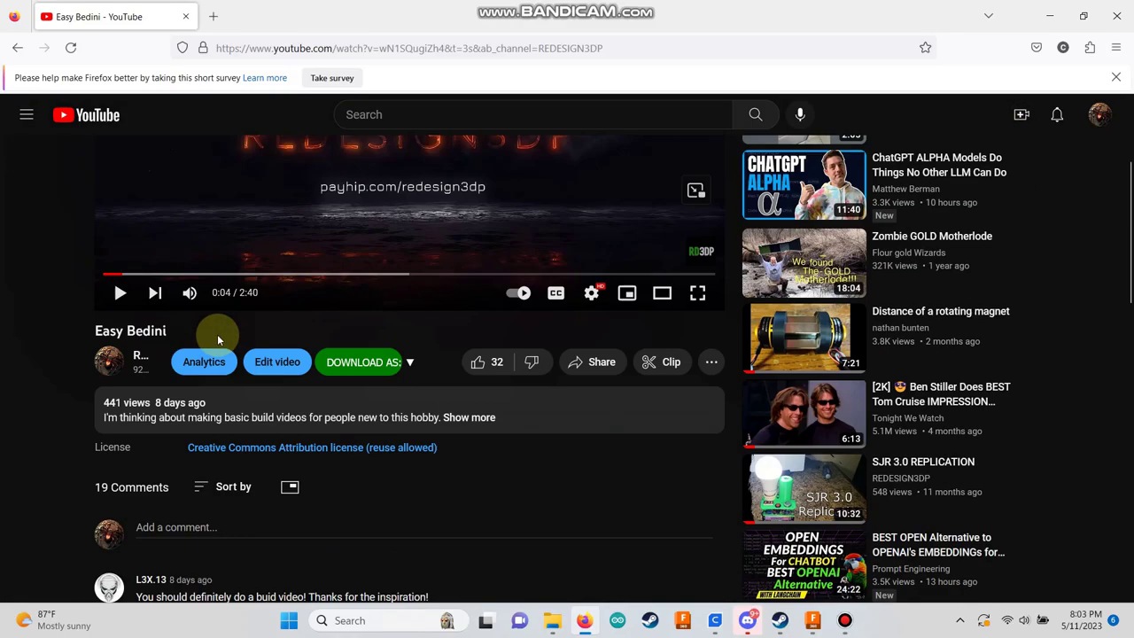
scroll(217, 334, "down", 5)
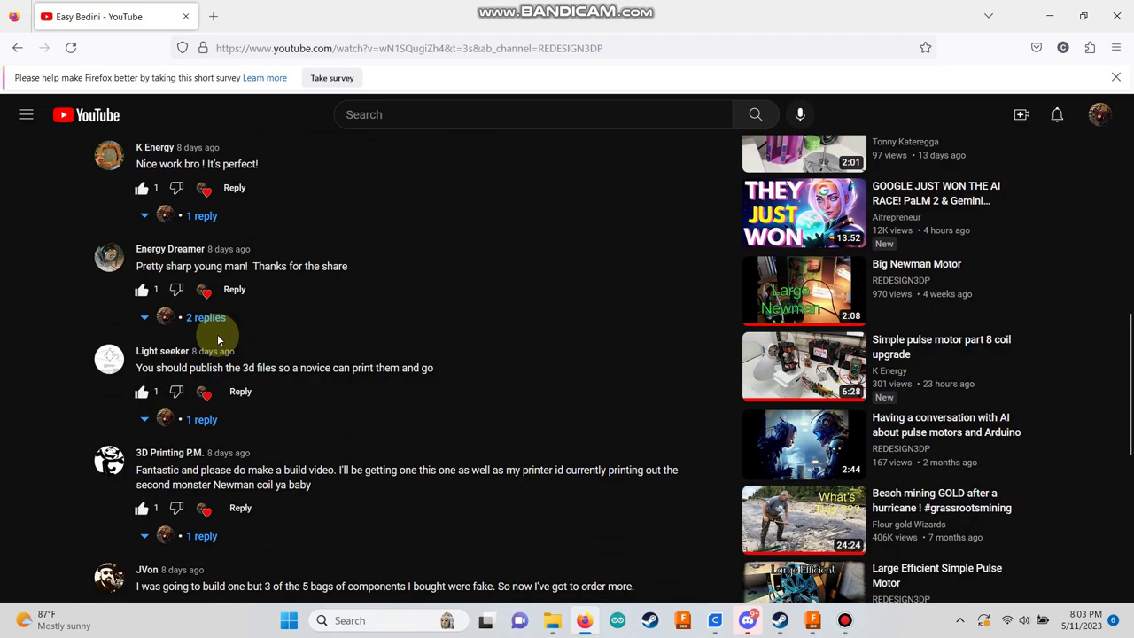
scroll(217, 338, "down", 1)
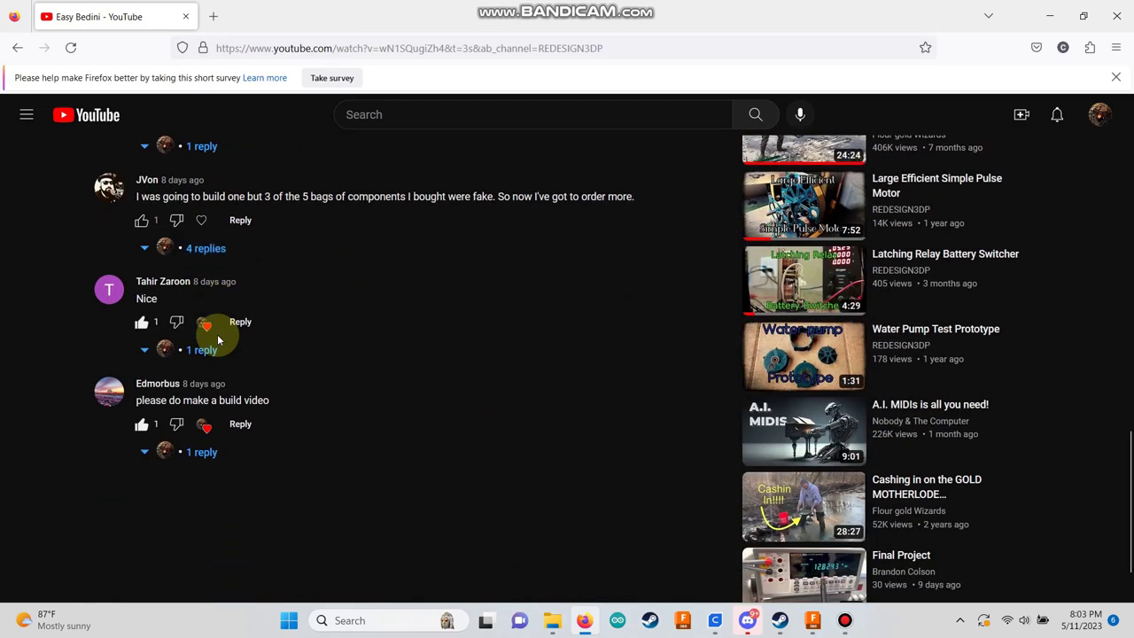
scroll(217, 339, "up", 7)
scroll(217, 334, "up", 4)
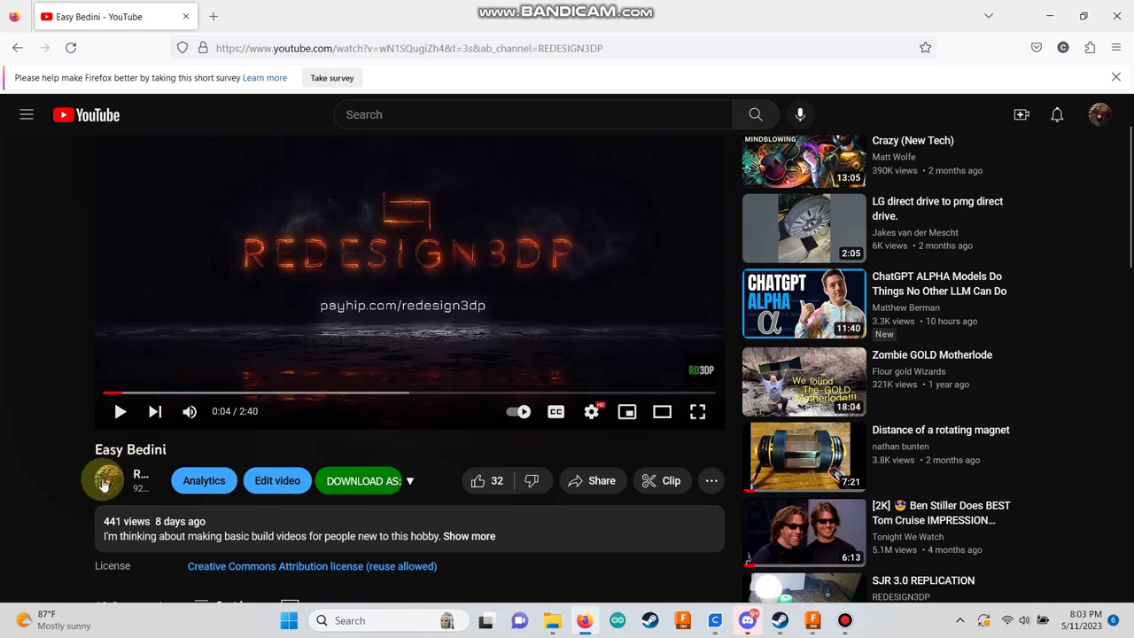
left_click(103, 484)
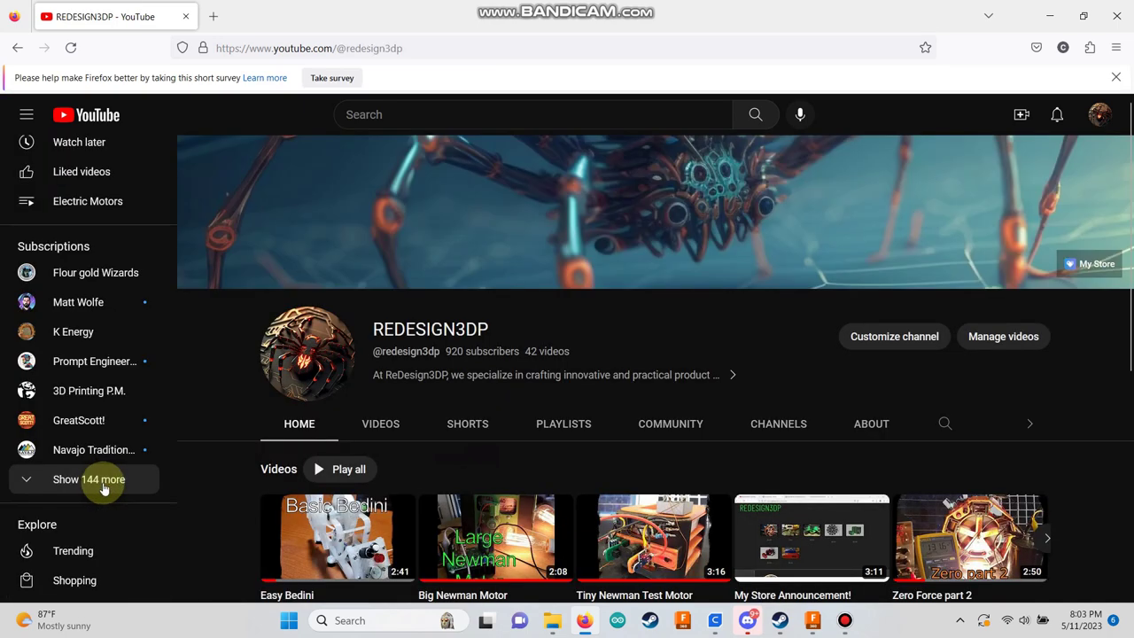
Show the channel's Videos tab, listing its 42 uploads starting with Easy Bedini.
scroll(618, 393, "down", 1)
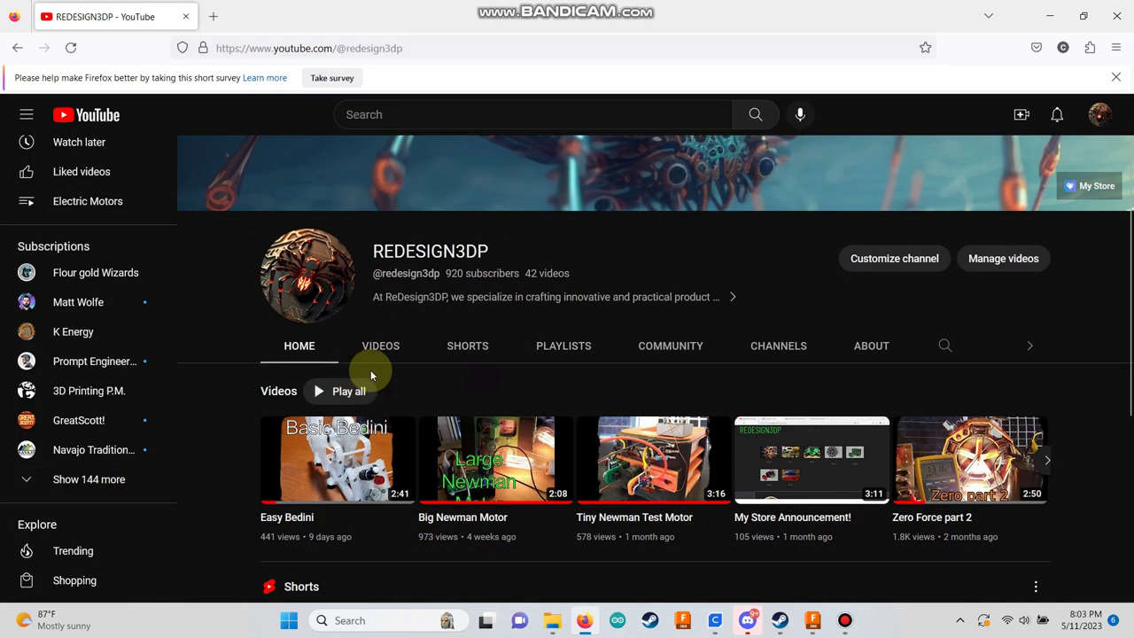
left_click(380, 345)
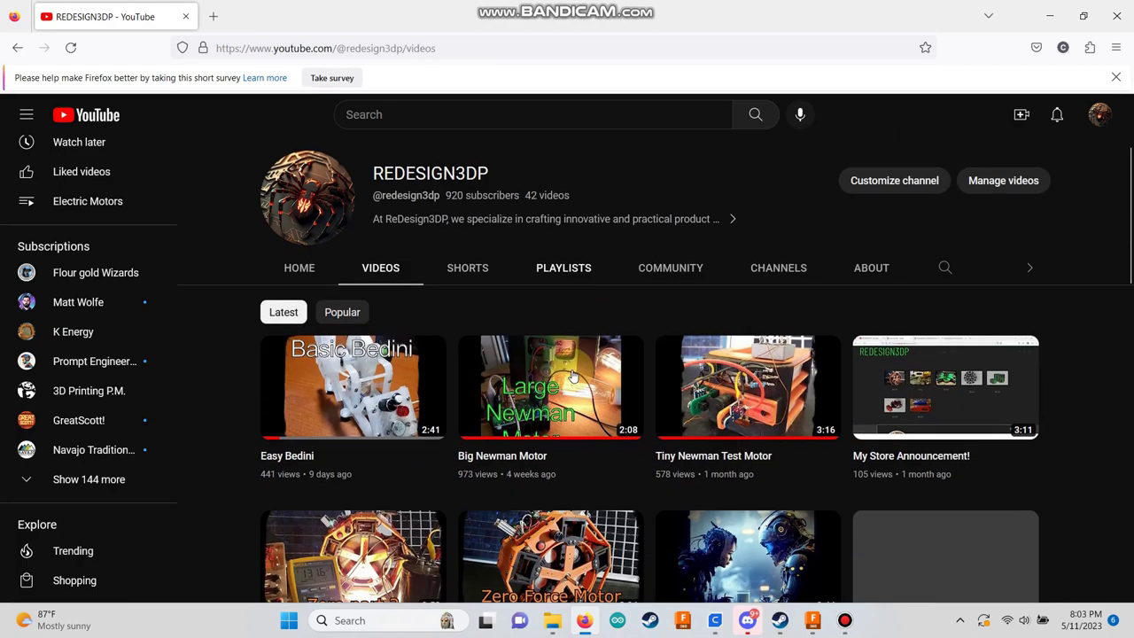
scroll(570, 367, "down", 2)
scroll(572, 378, "down", 5)
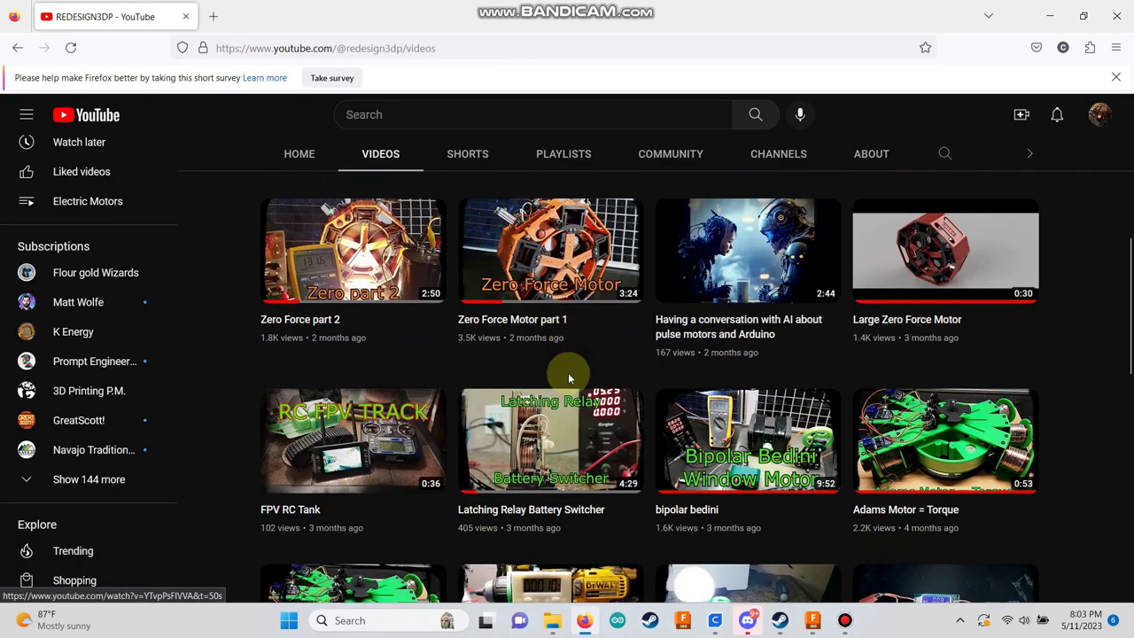
scroll(570, 379, "down", 6)
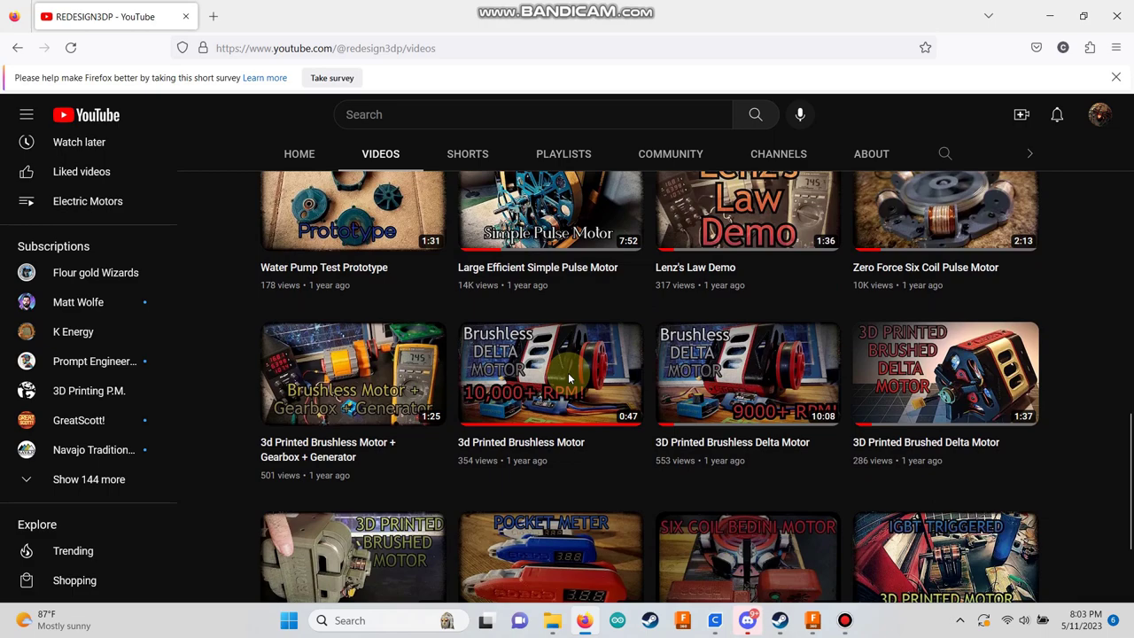
scroll(570, 379, "up", 12)
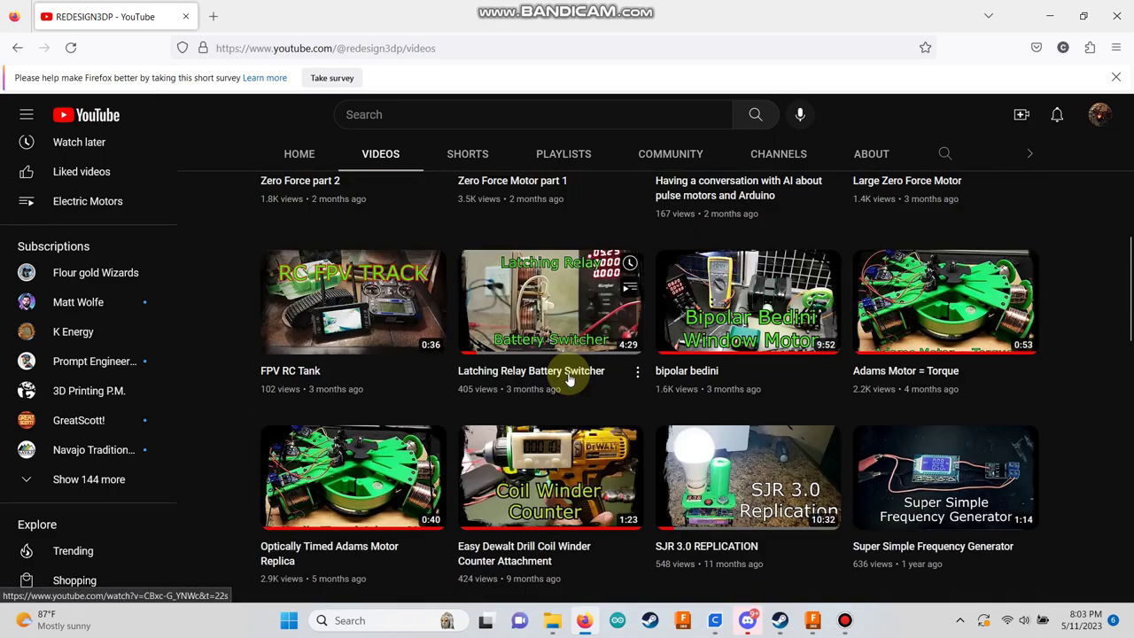
scroll(569, 380, "up", 3)
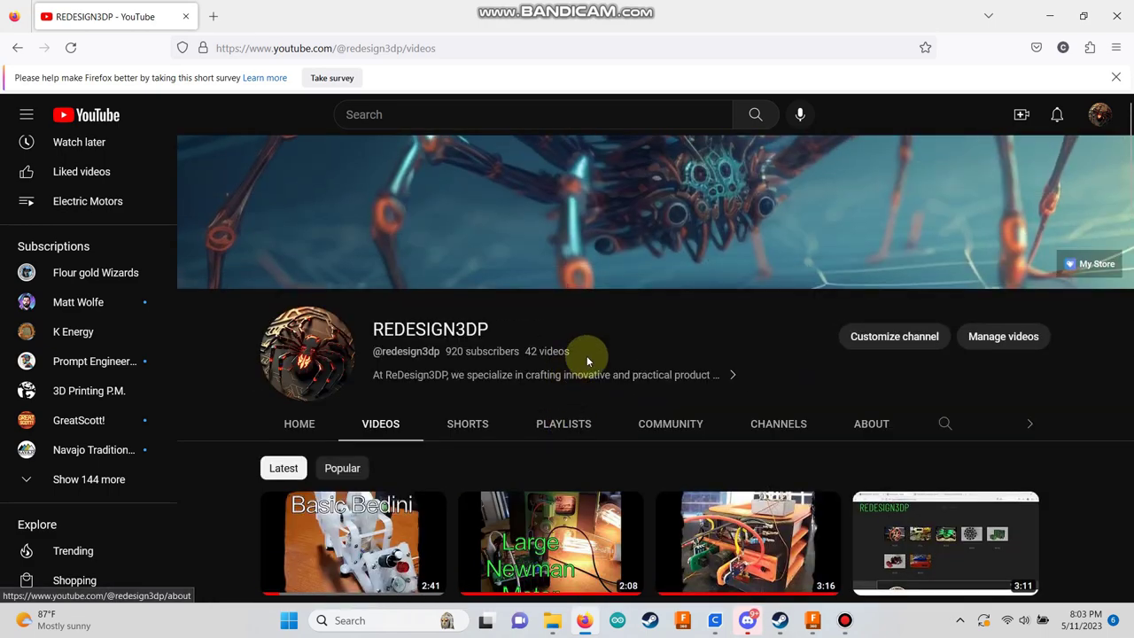
Open the channel's Payhip store on the Basic Bedini product page.
left_click(1092, 269)
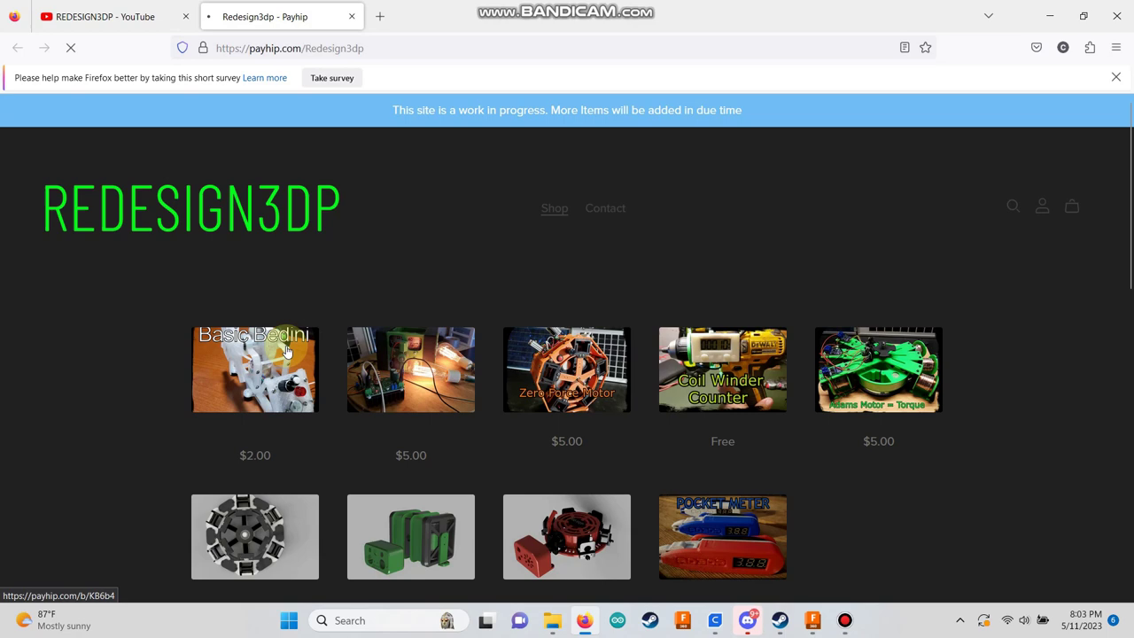
scroll(761, 303, "down", 2)
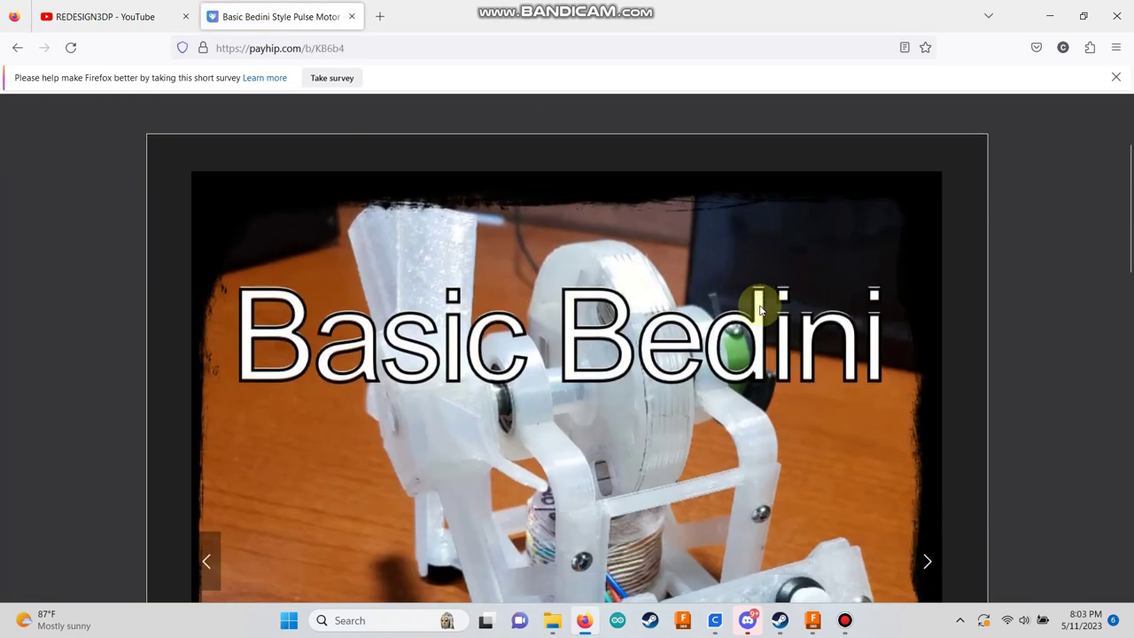
scroll(760, 305, "down", 2)
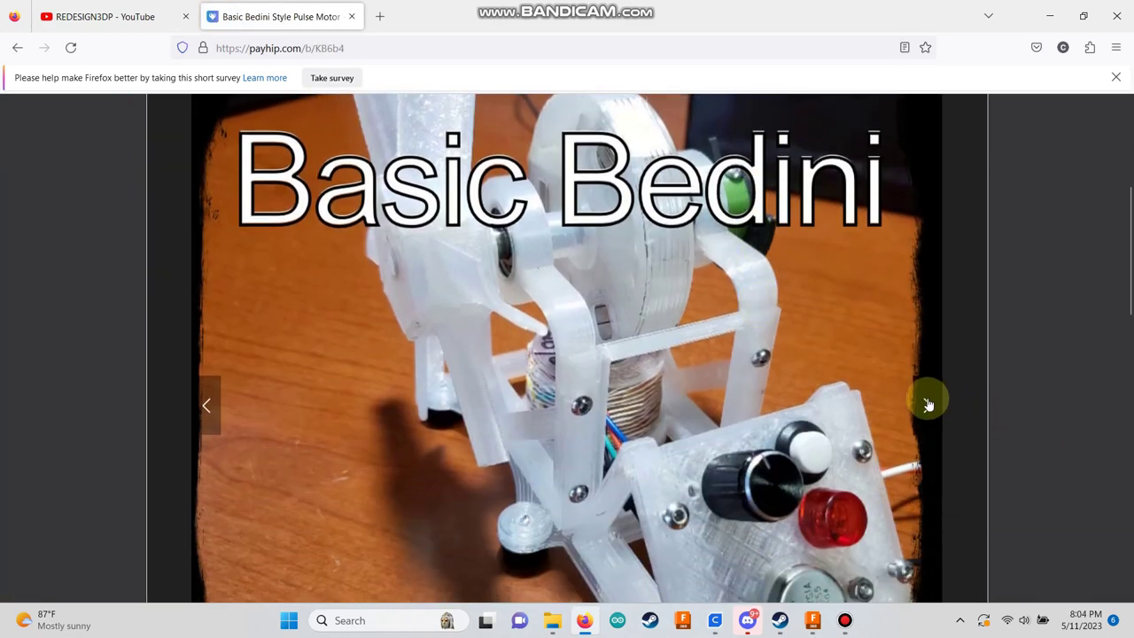
Browse the Basic Bedini gallery renders, then add the $2.00 motor to the cart.
left_click(927, 405)
left_click(929, 333)
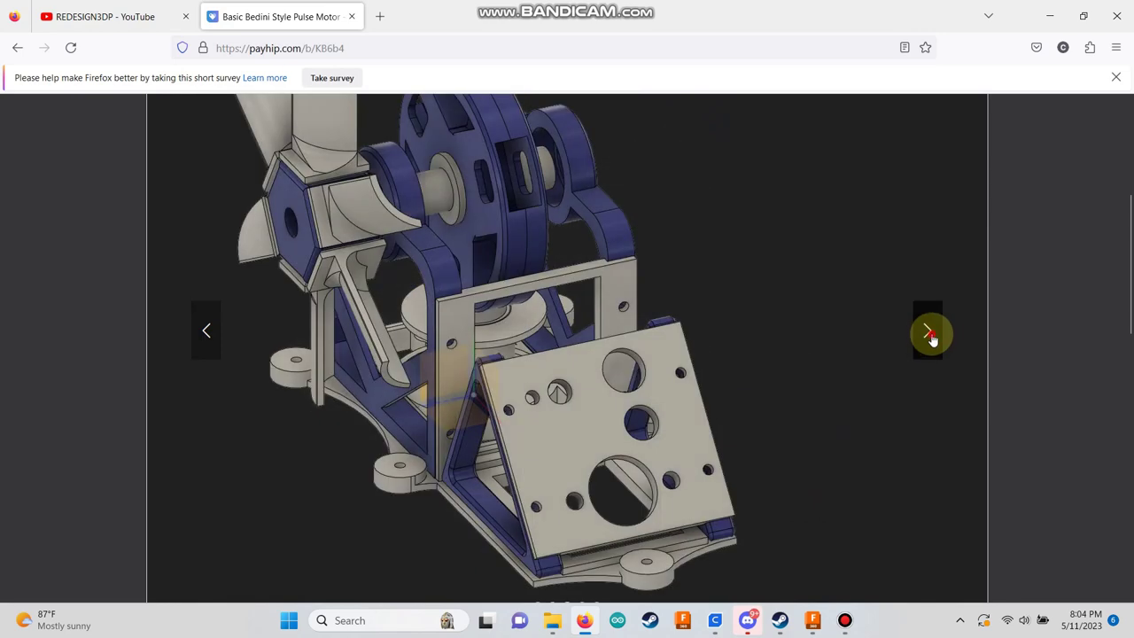
left_click(928, 334)
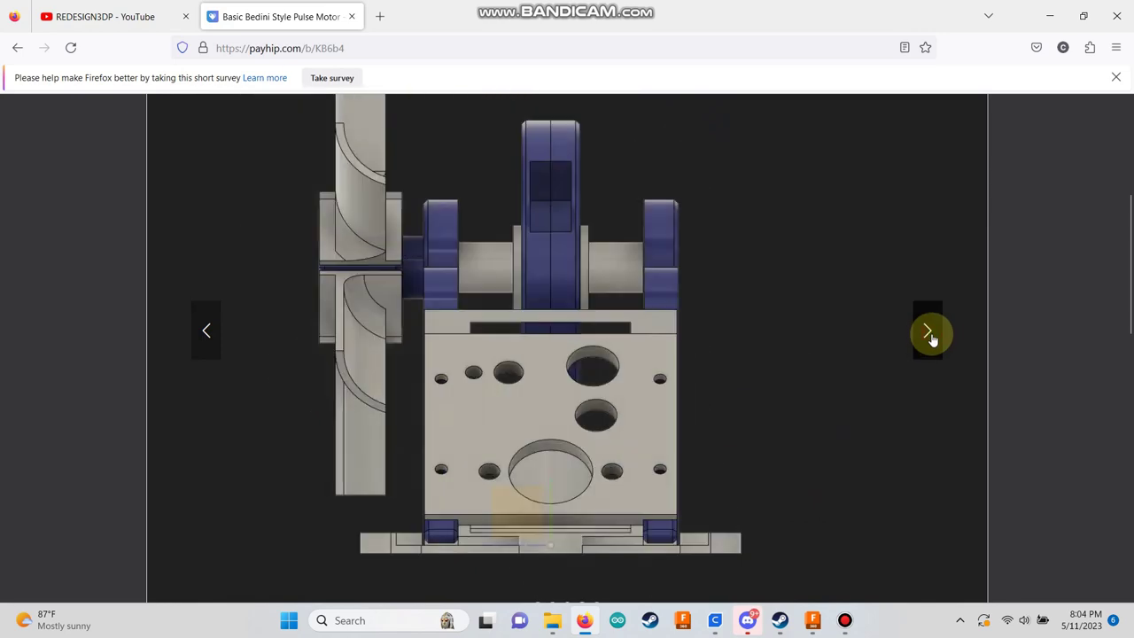
left_click(928, 334)
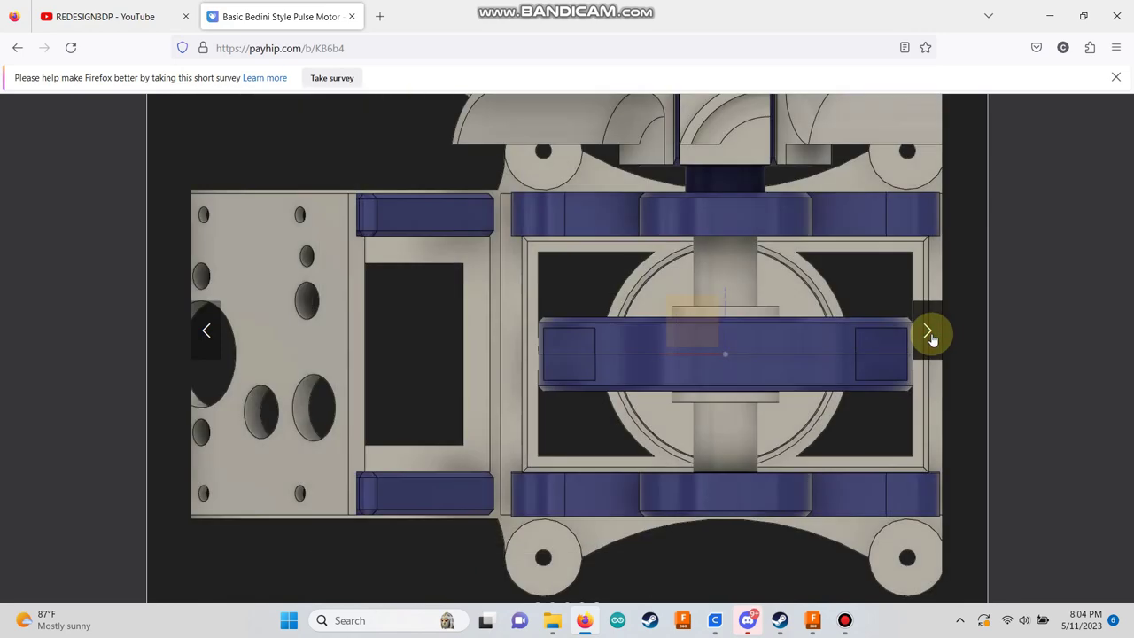
left_click(929, 334)
scroll(740, 333, "down", 5)
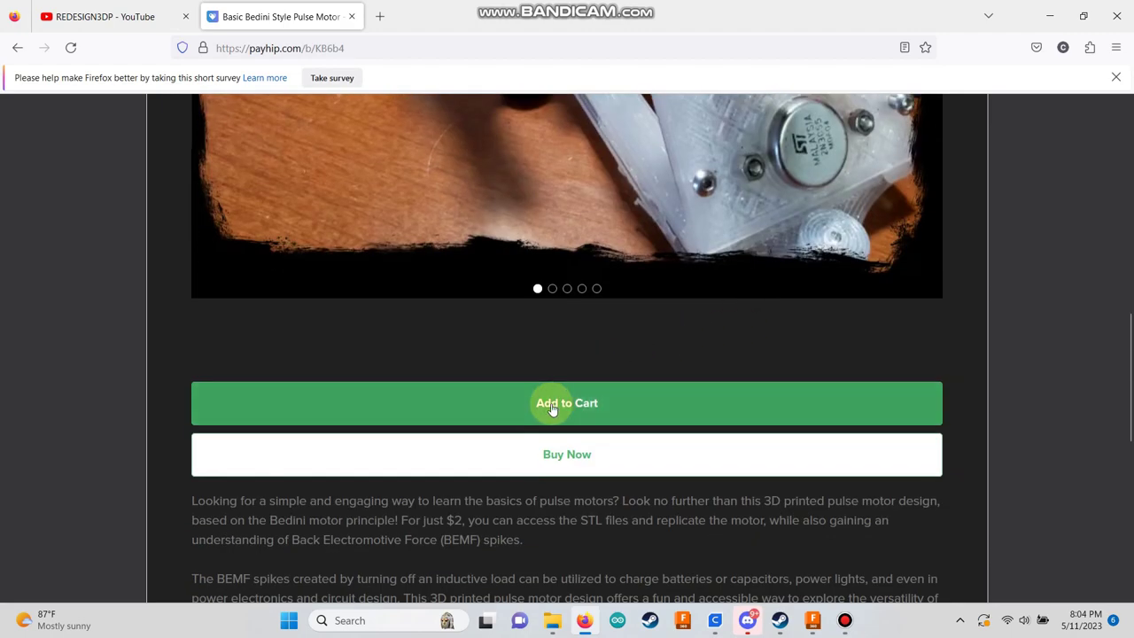
left_click(551, 406)
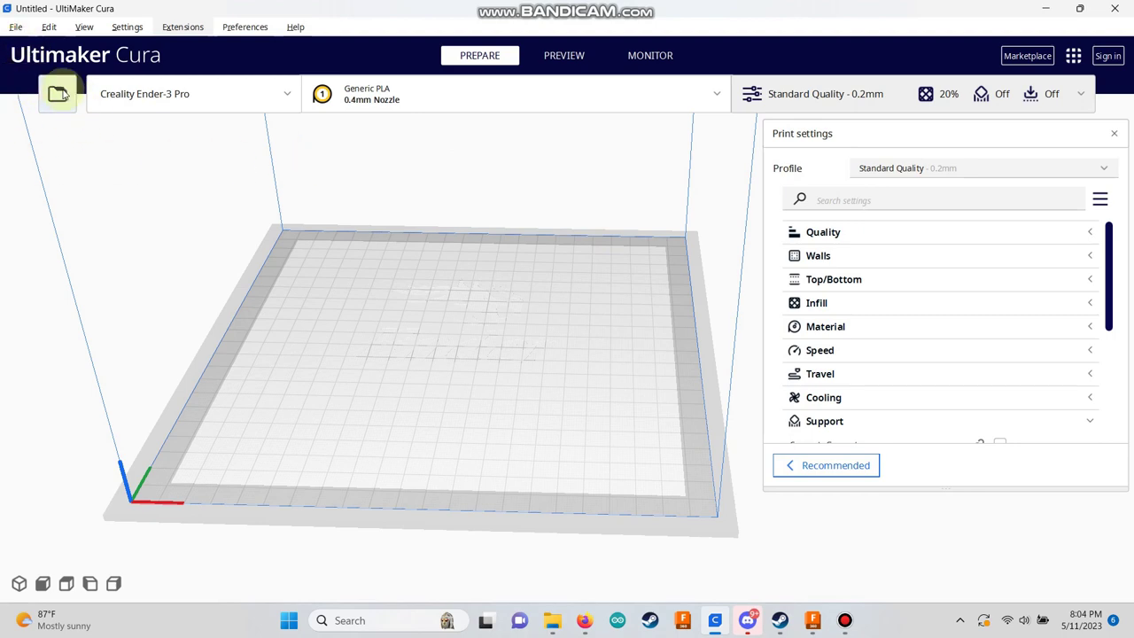
Load bobbon A from the basic bedini stl folder onto the build plate.
left_click(58, 94)
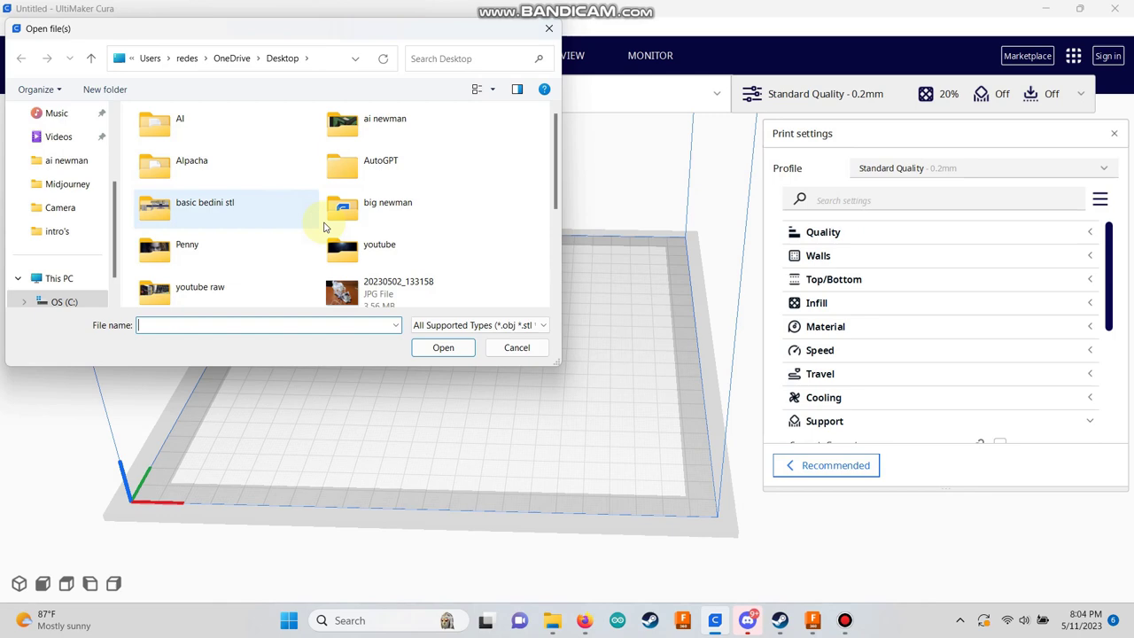
double_click(200, 209)
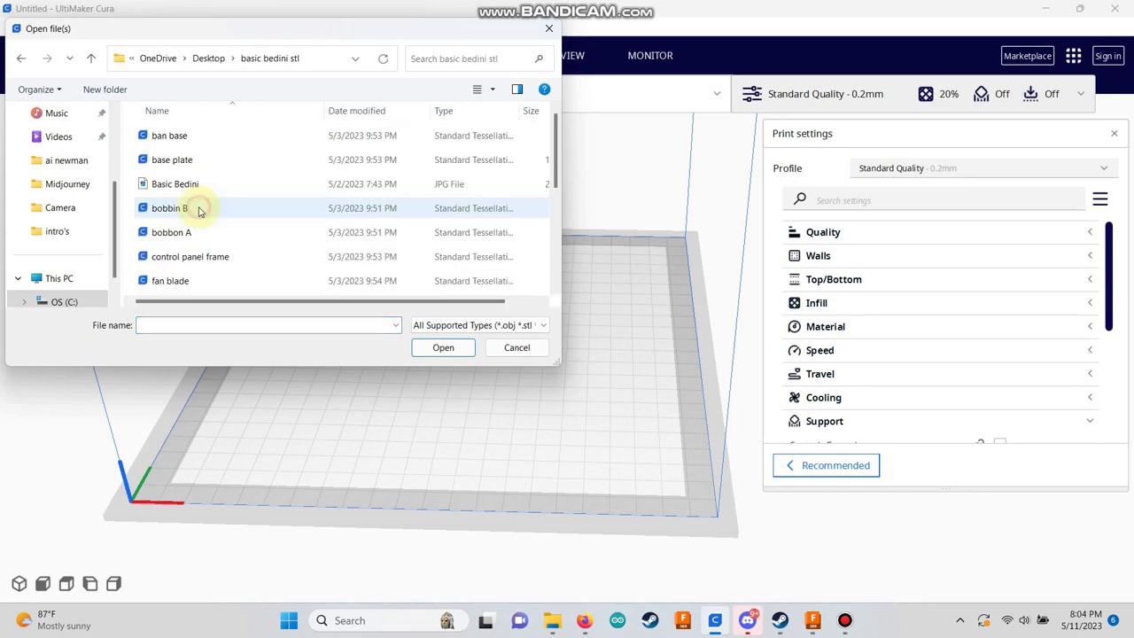
left_click(206, 237)
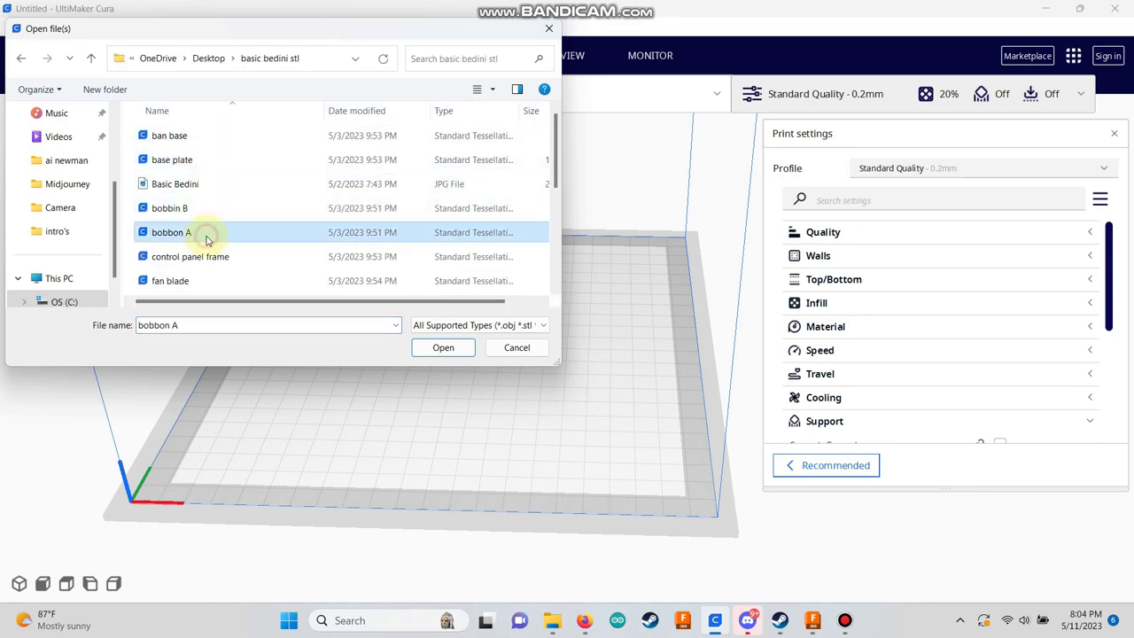
double_click(207, 237)
Nudge bobbin A along X and Y, then rotate it to stand upright.
left_click(444, 302)
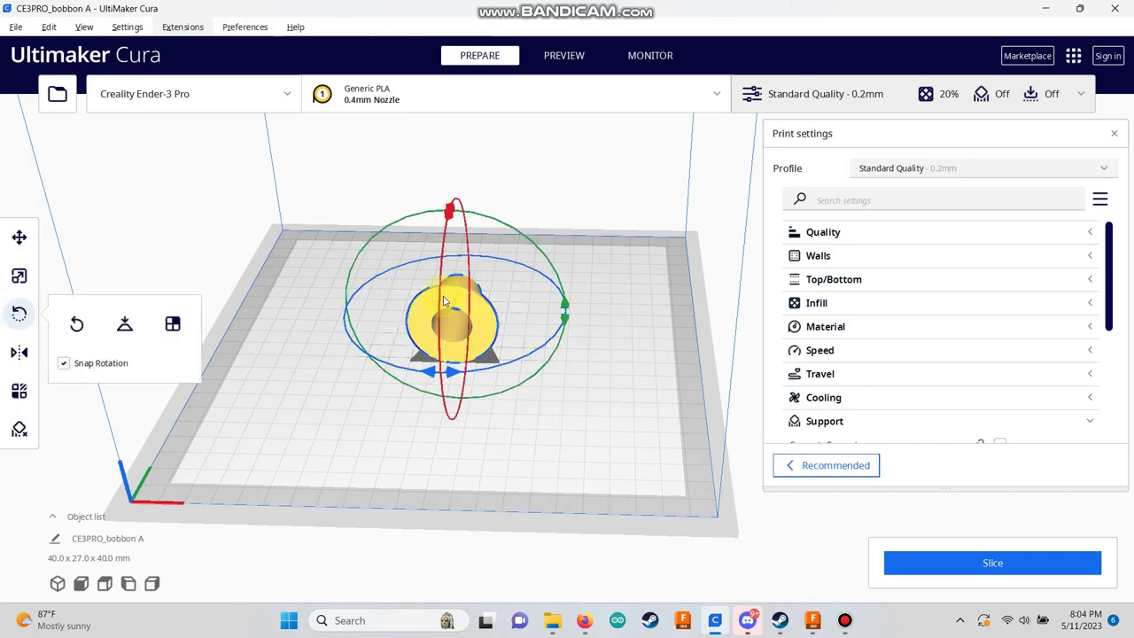
left_click(20, 239)
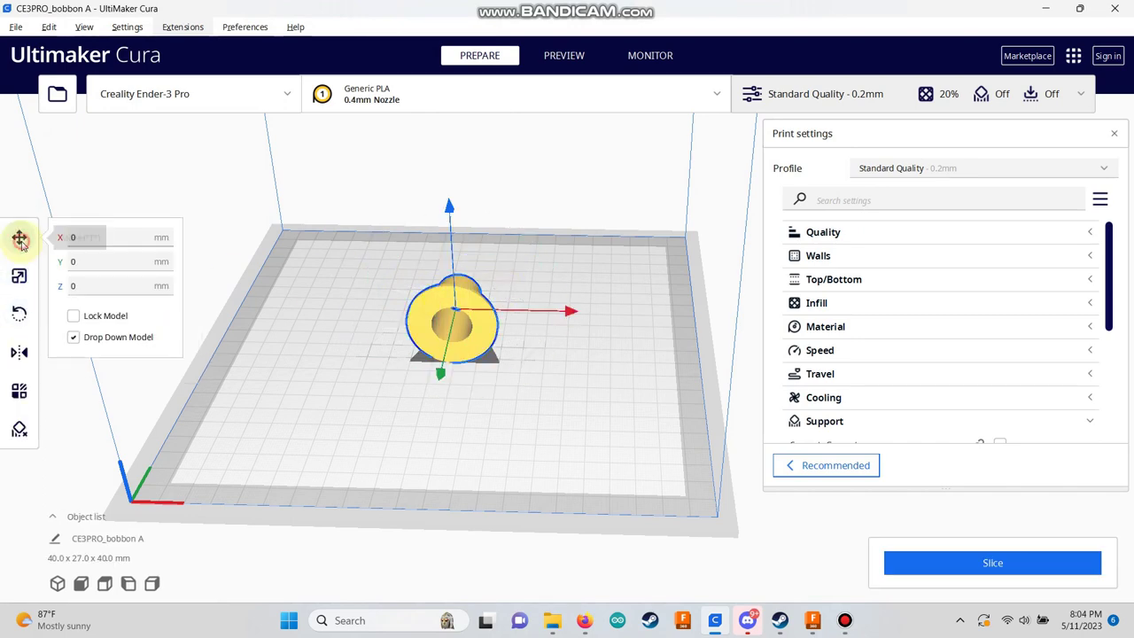
mouse_move(572, 315)
left_mouse_down()
mouse_move(588, 313)
mouse_move(562, 314)
mouse_move(583, 312)
left_mouse_up()
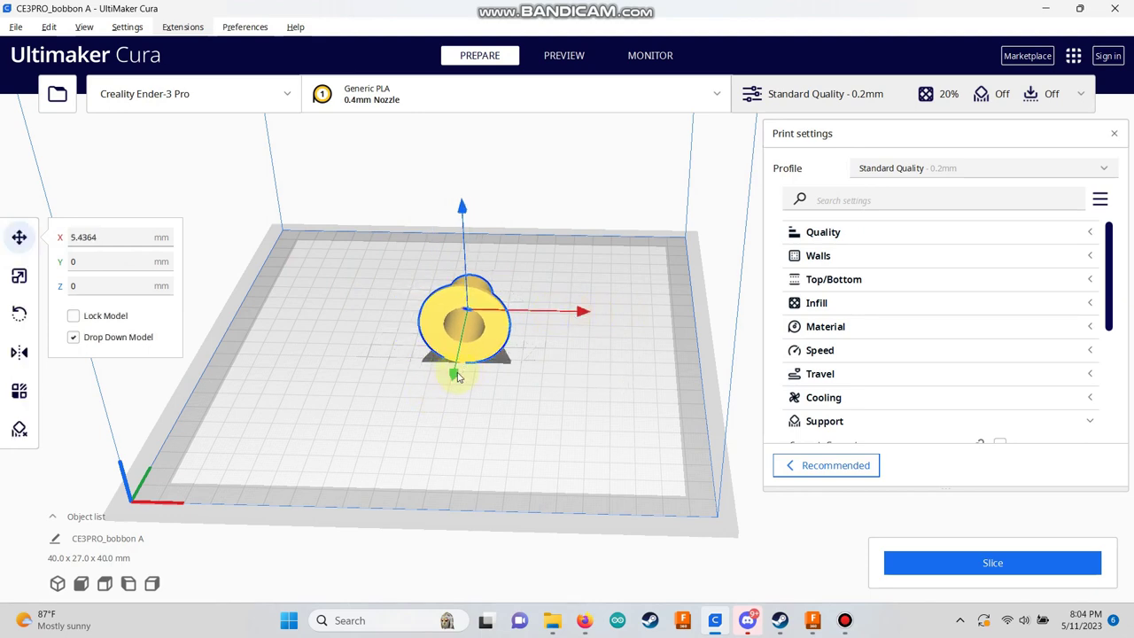
mouse_move(457, 378)
left_mouse_down()
mouse_move(431, 464)
mouse_move(446, 405)
mouse_move(435, 380)
left_mouse_up()
left_click(18, 275)
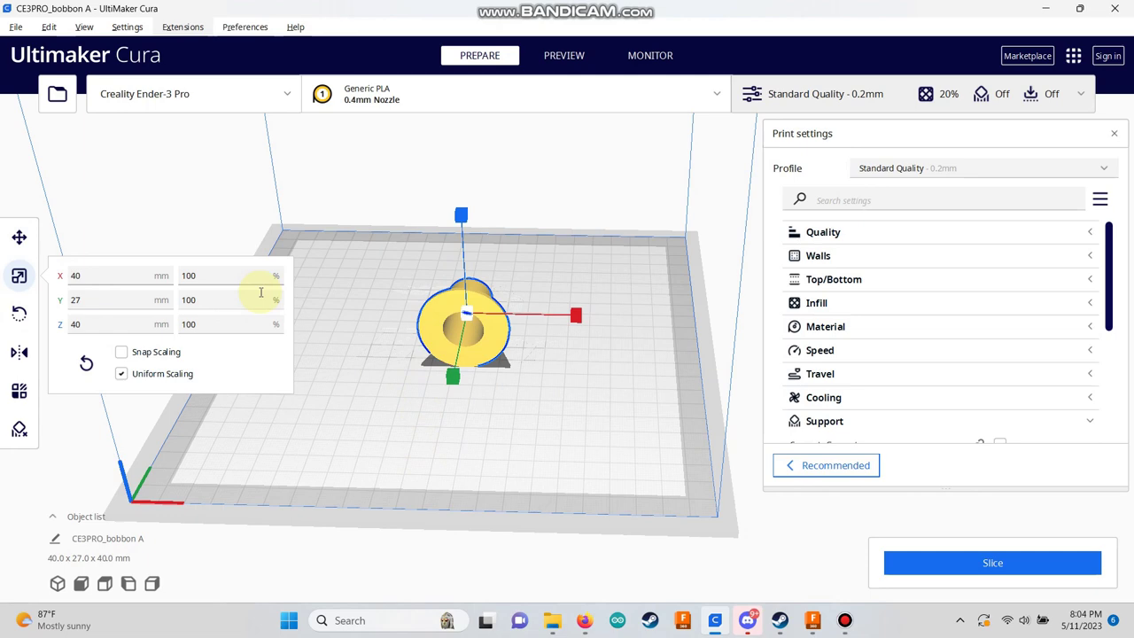
left_click(16, 315)
right_click_drag(534, 307, 387, 314)
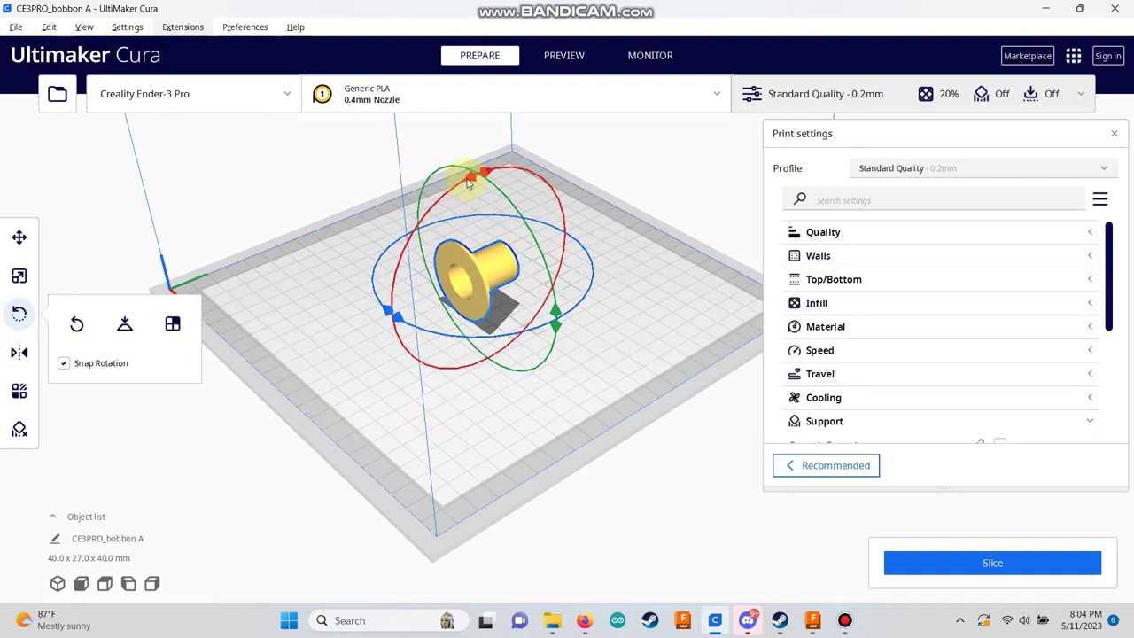
left_click_drag(470, 181, 469, 184)
right_click_drag(375, 314, 543, 303)
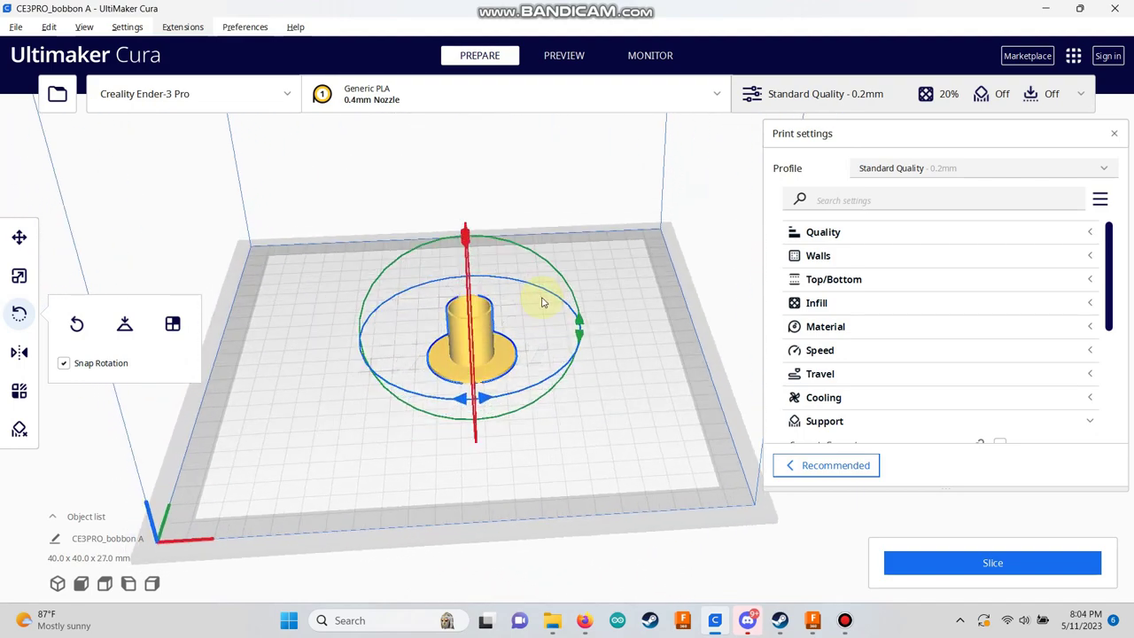
Slide bobbin A to the left of the plate and load bobbin B beside it.
left_click(18, 237)
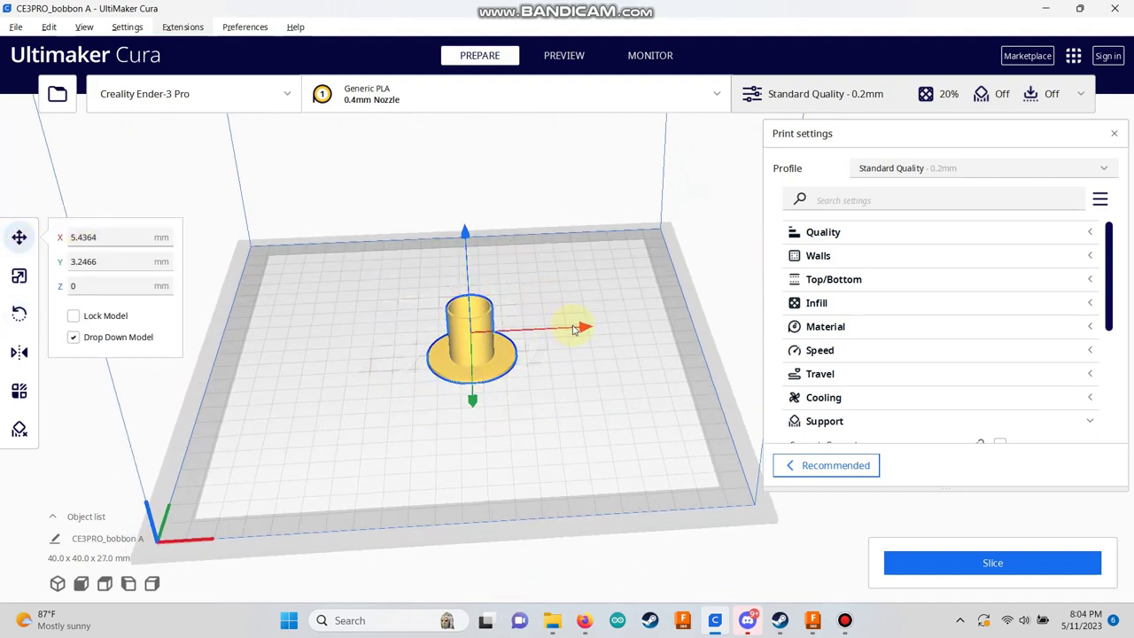
left_click_drag(574, 329, 517, 330)
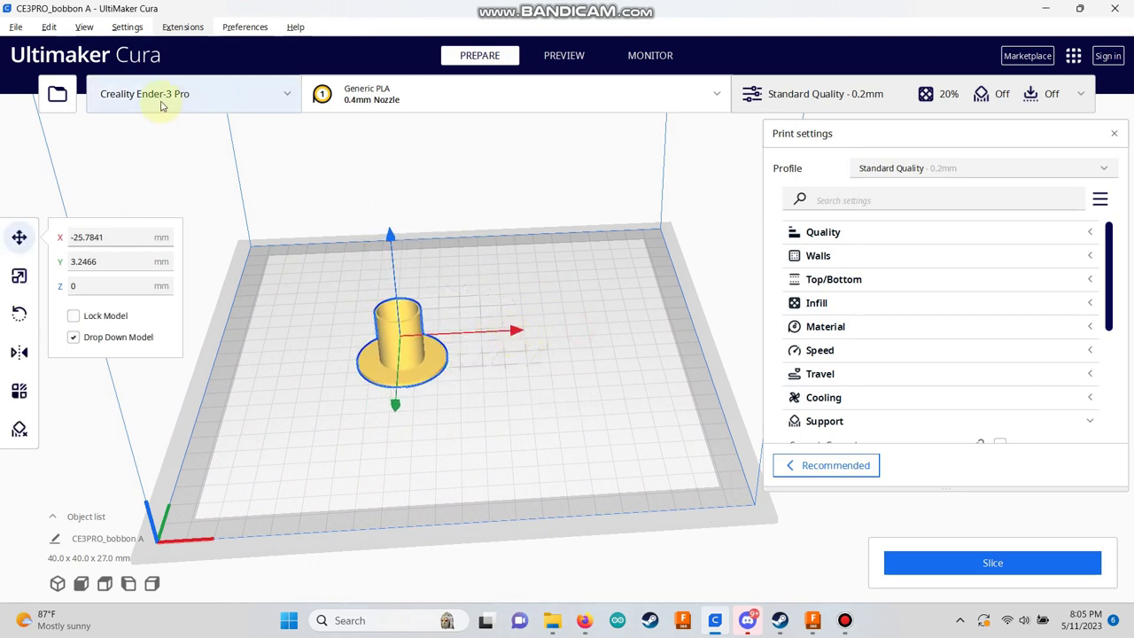
left_click(57, 94)
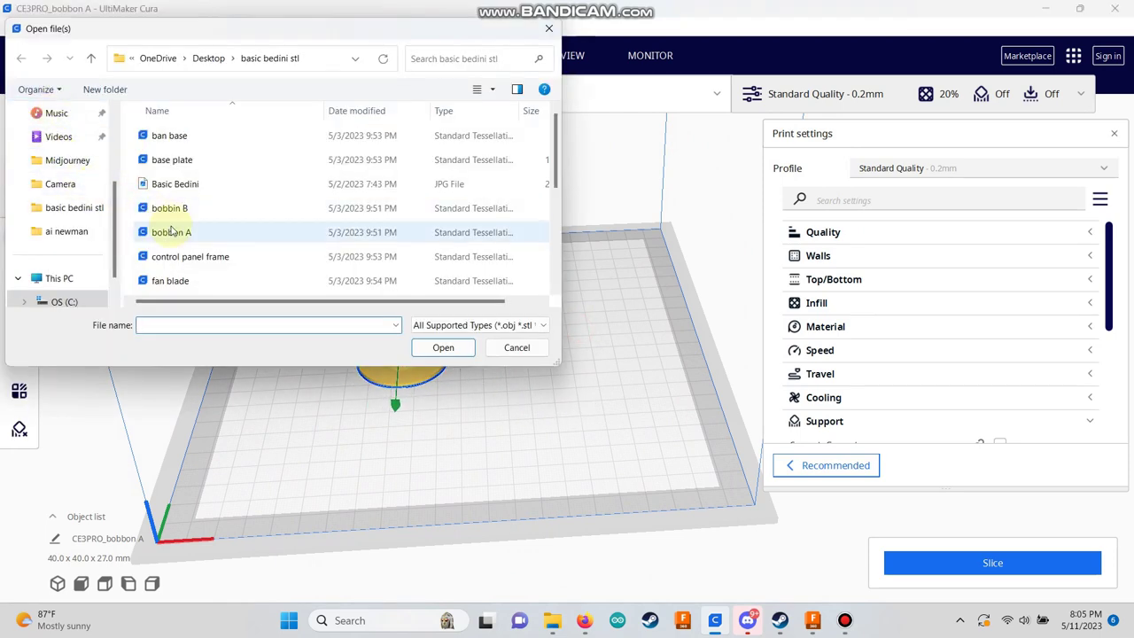
double_click(175, 210)
Rotate the second bobbin to stand upright alongside bobbin A.
left_click(476, 305)
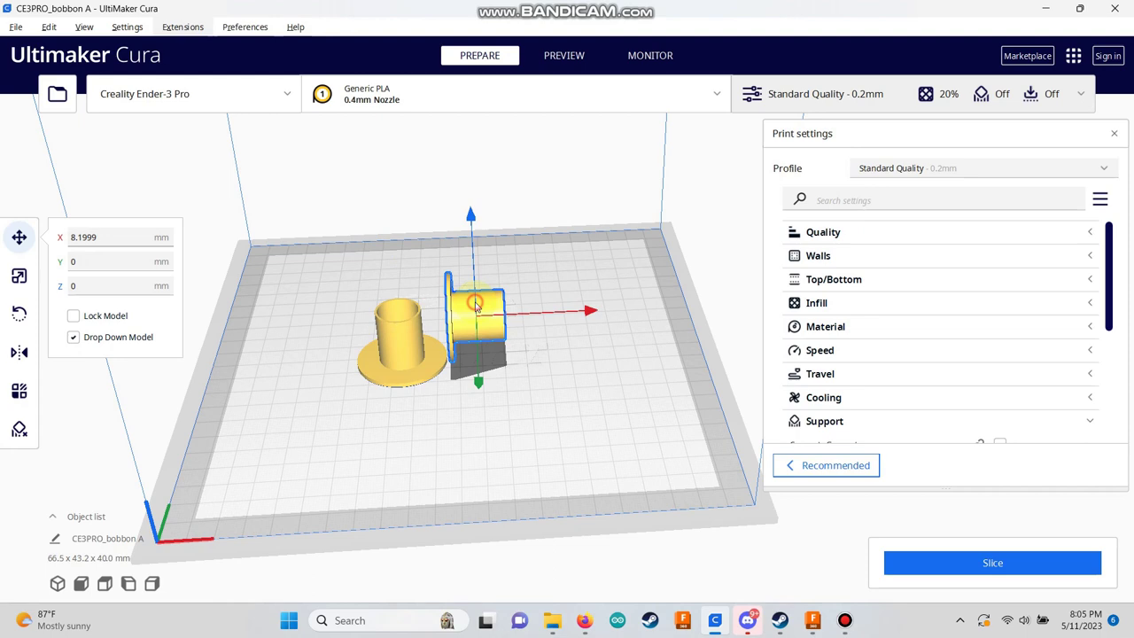
left_click(20, 312)
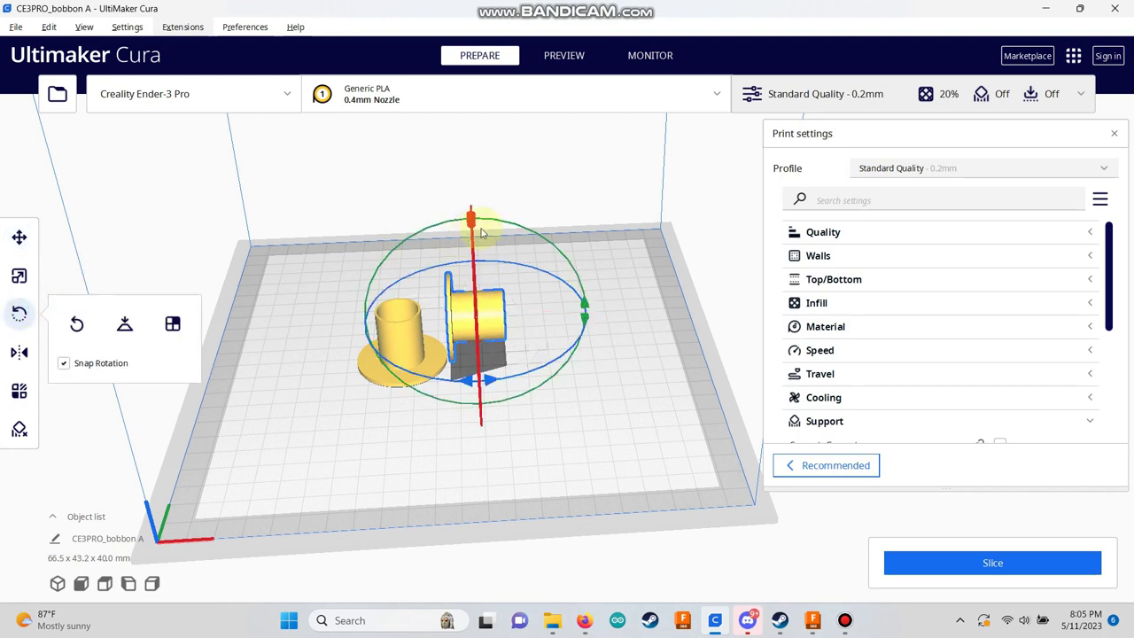
left_click_drag(583, 304, 630, 326)
left_click(21, 237)
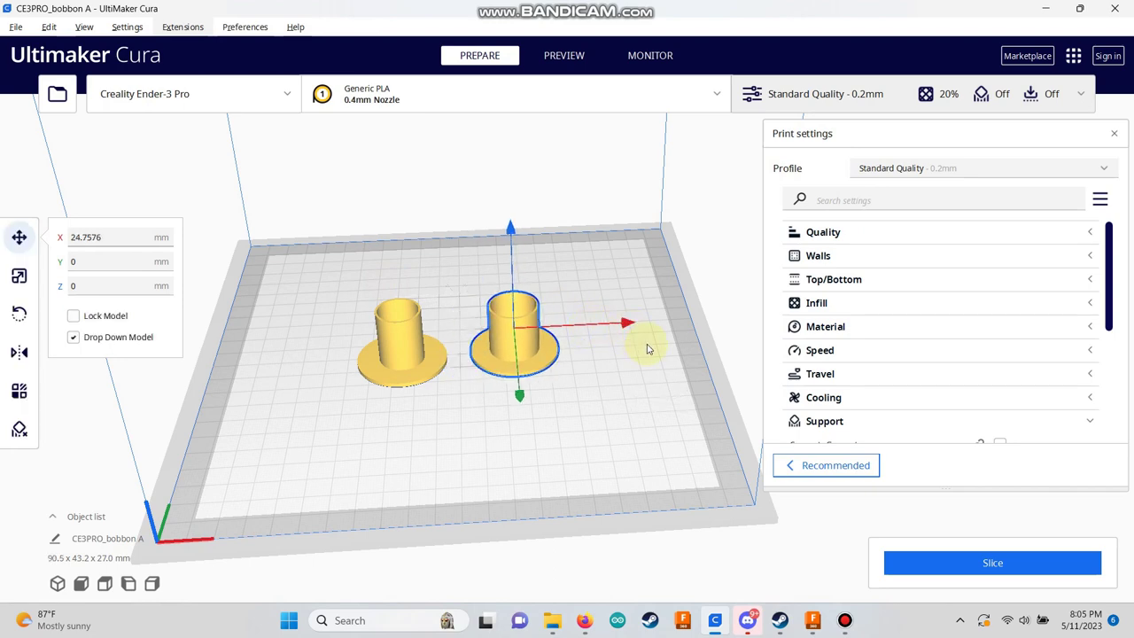
right_click_drag(647, 349, 560, 345)
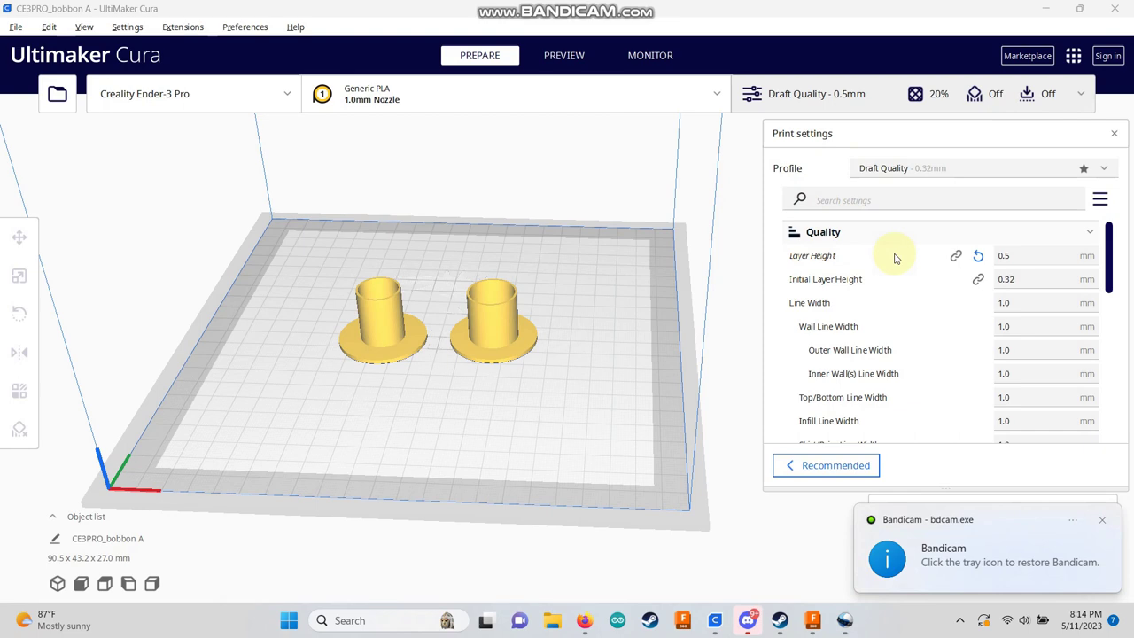
Set the Infill Pattern to Triangles in the custom print settings.
left_click(824, 233)
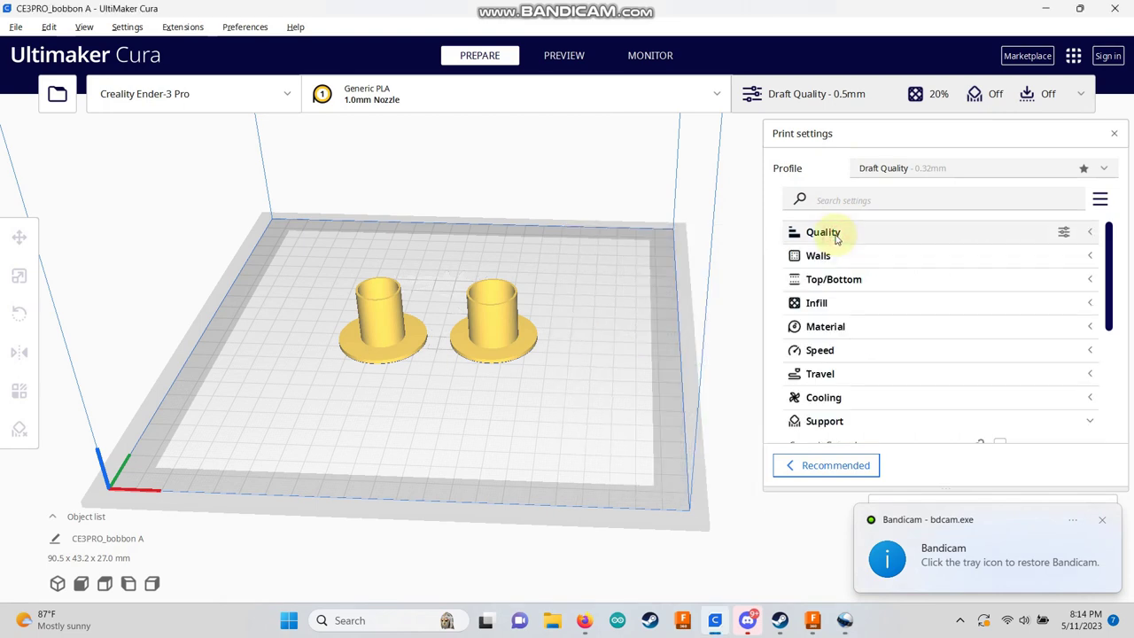
left_click(831, 305)
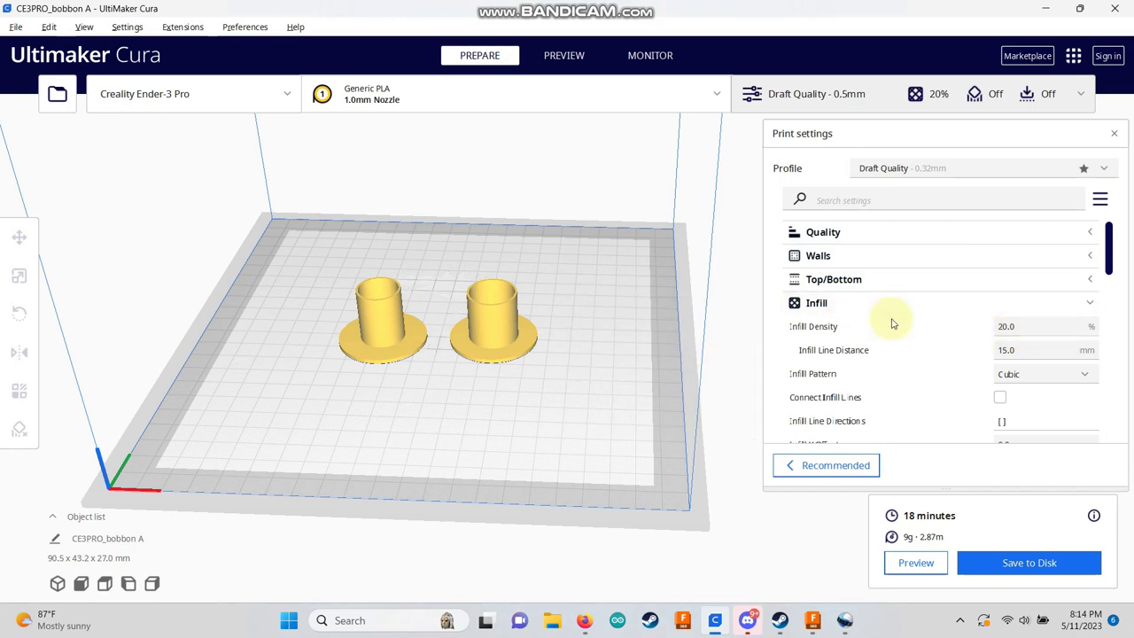
left_click(1039, 377)
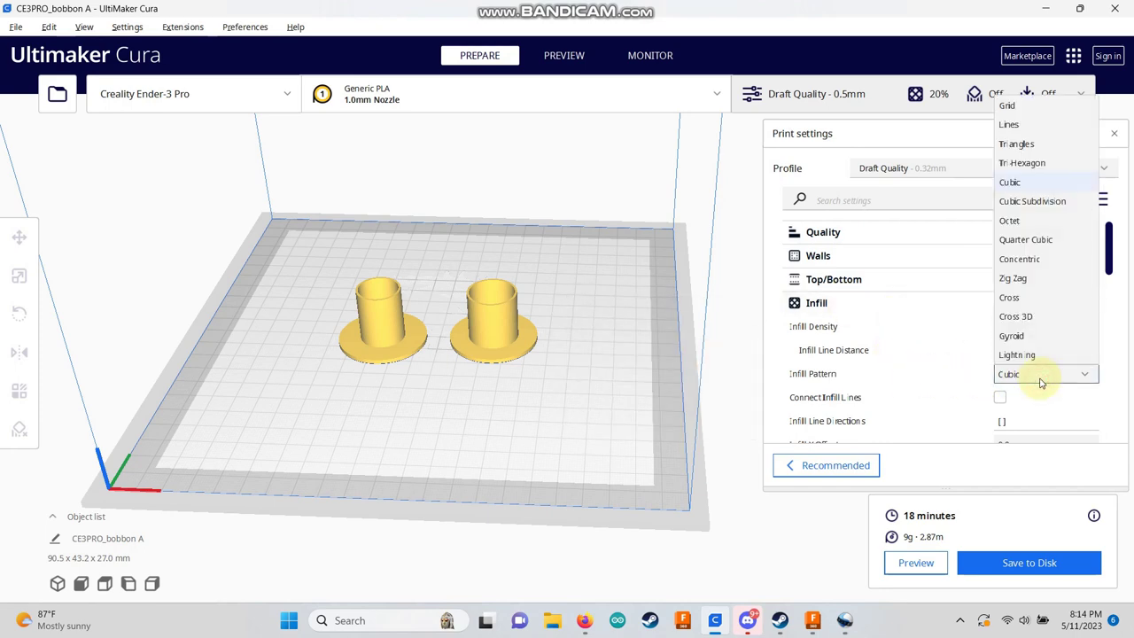
left_click(1016, 144)
scroll(1107, 280, "down", 2)
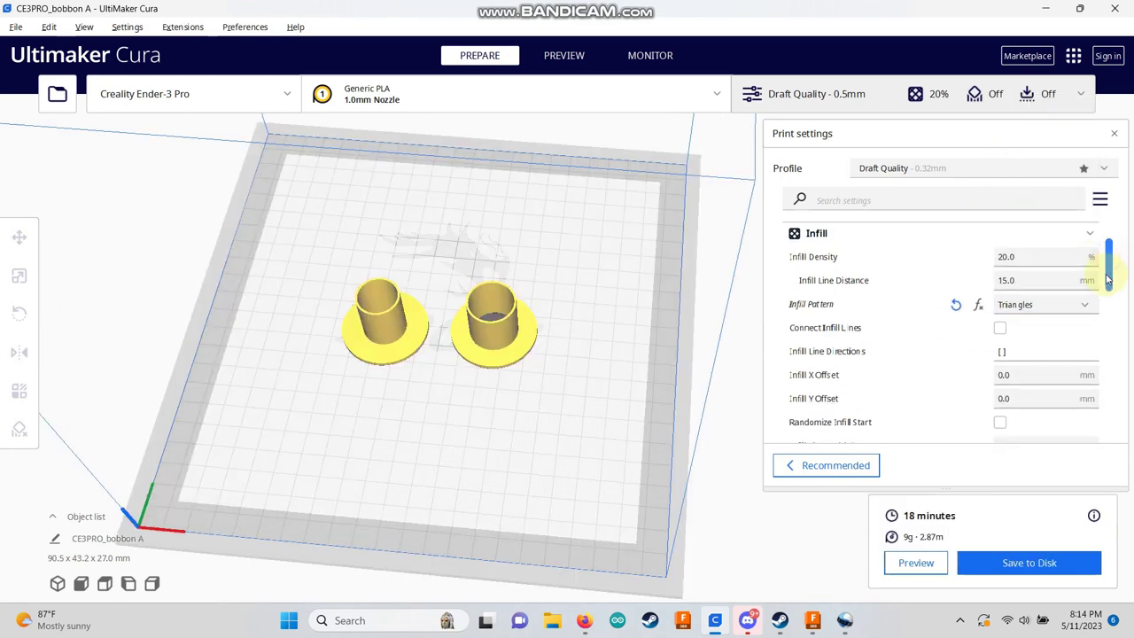
scroll(1107, 279, "up", 1)
left_click(816, 252)
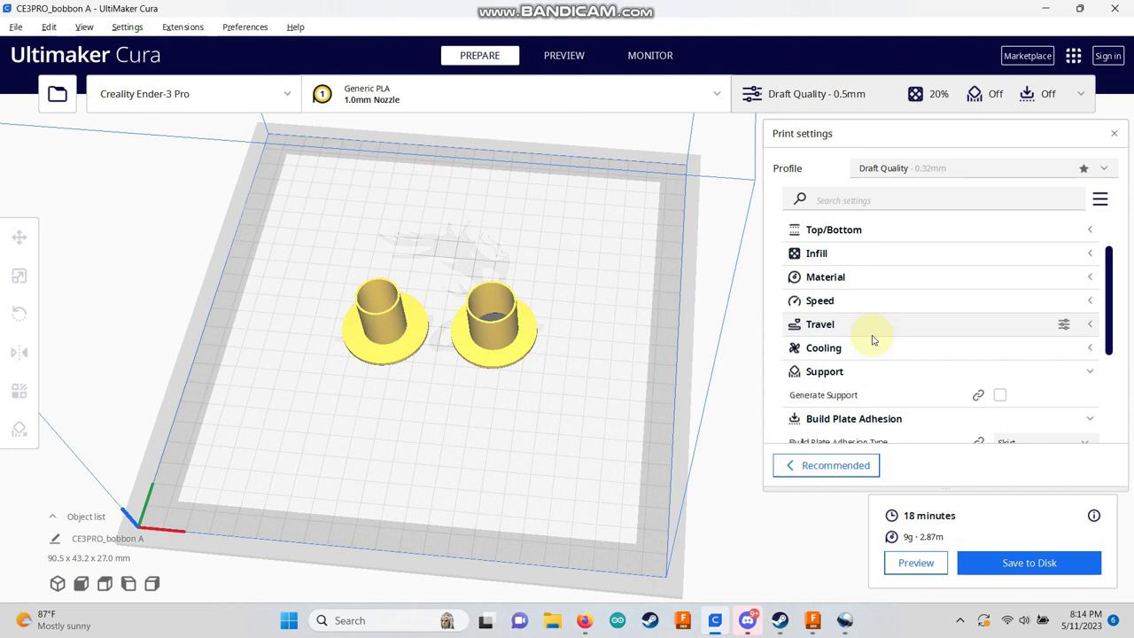
Set the Skirt Line Count to 2 under Build Plate Adhesion.
scroll(955, 352, "down", 4)
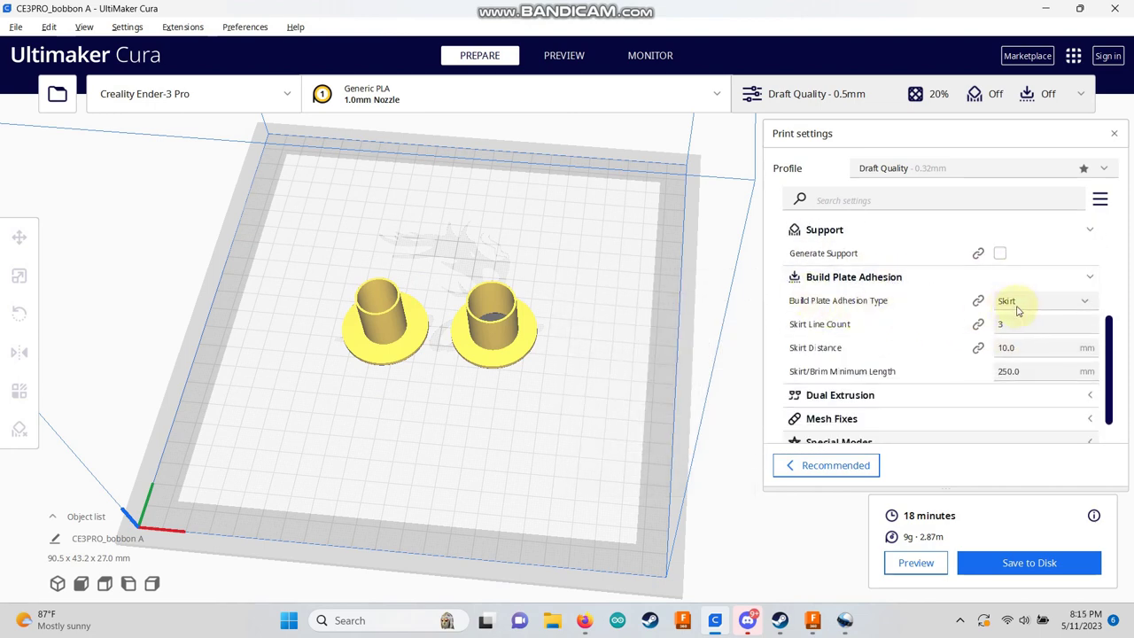
key("BackSpace")
type("2")
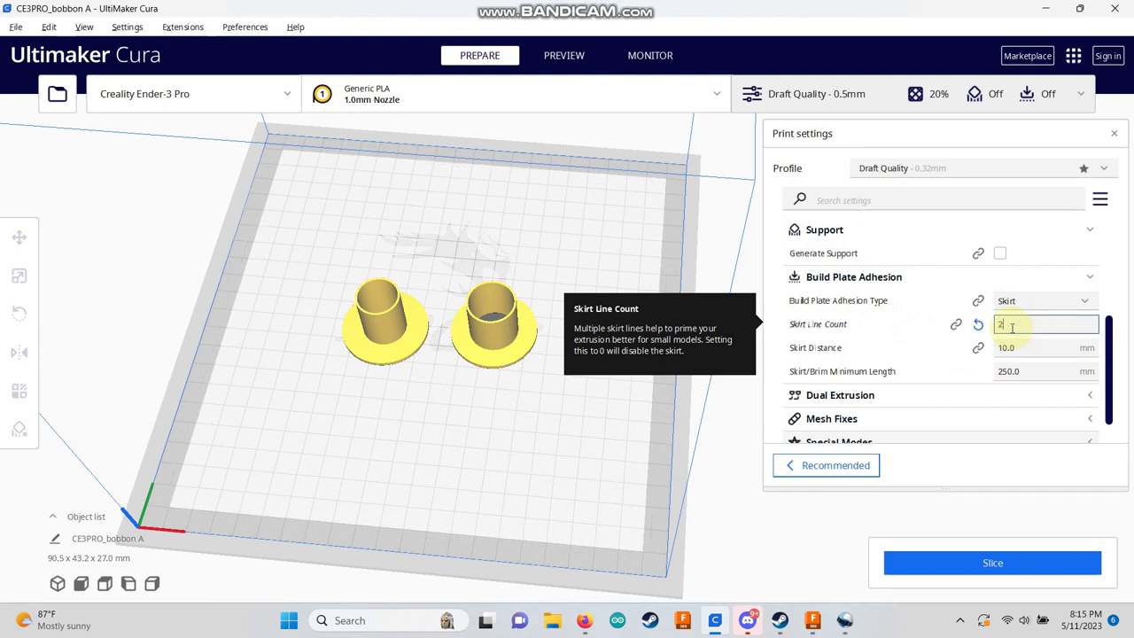
scroll(895, 351, "up", 5)
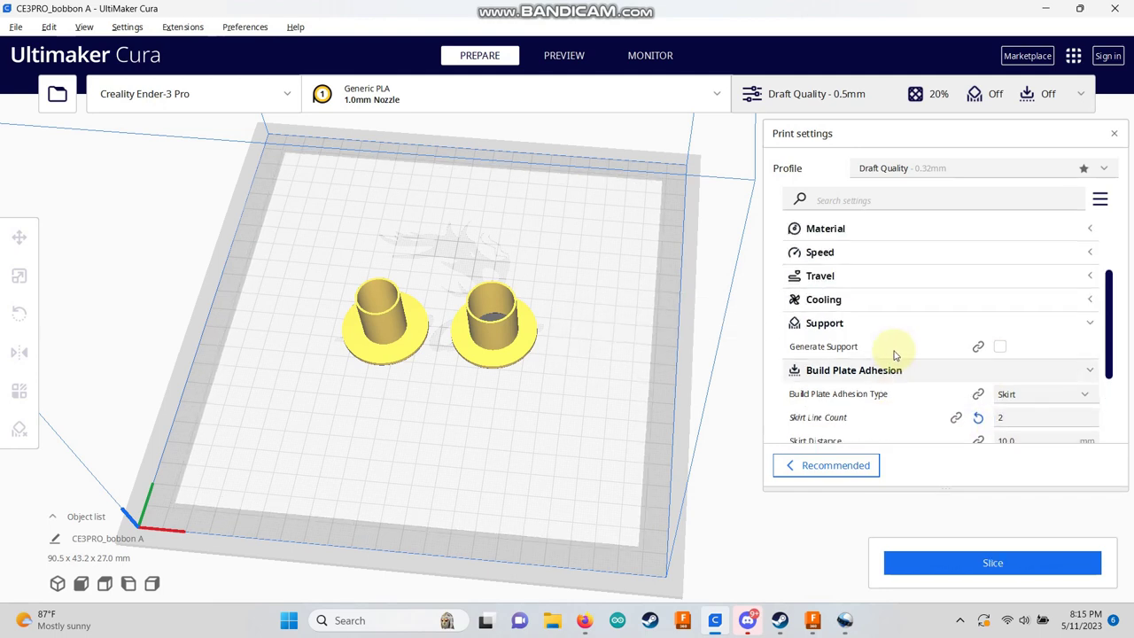
Slice the bobbins, view the layer preview, and return to the Prepare view.
left_click(929, 556)
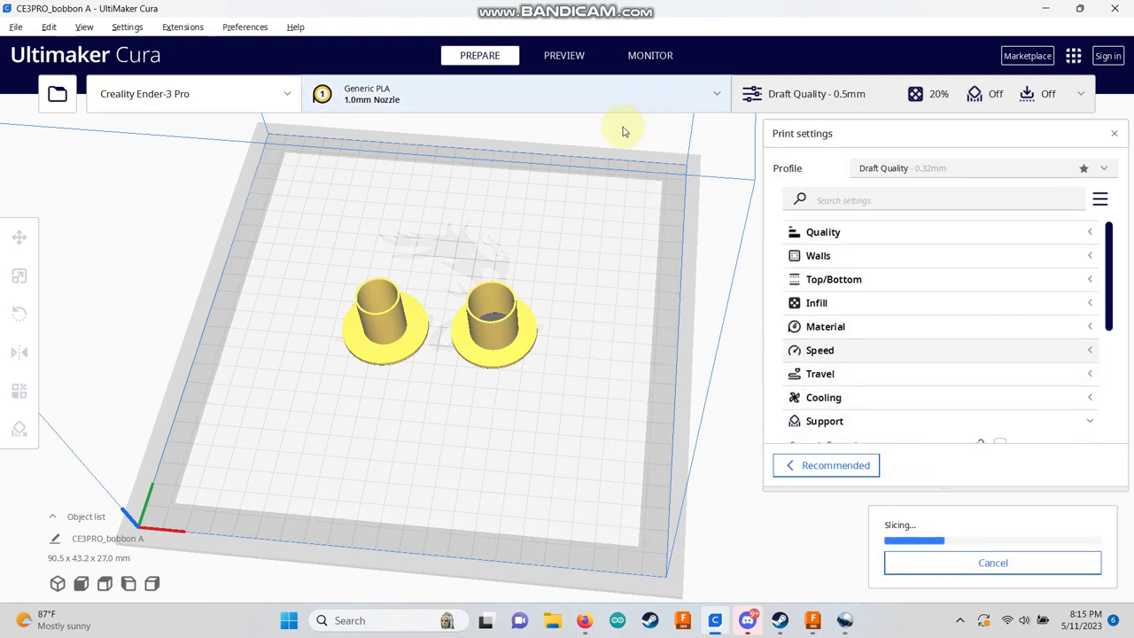
left_click(564, 55)
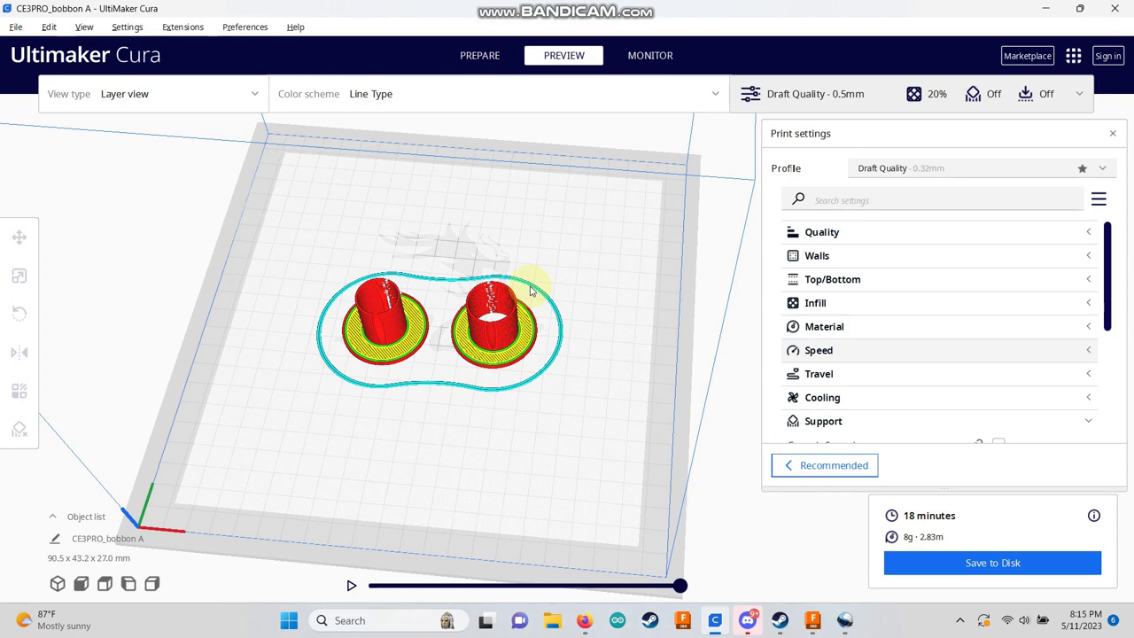
left_click(486, 58)
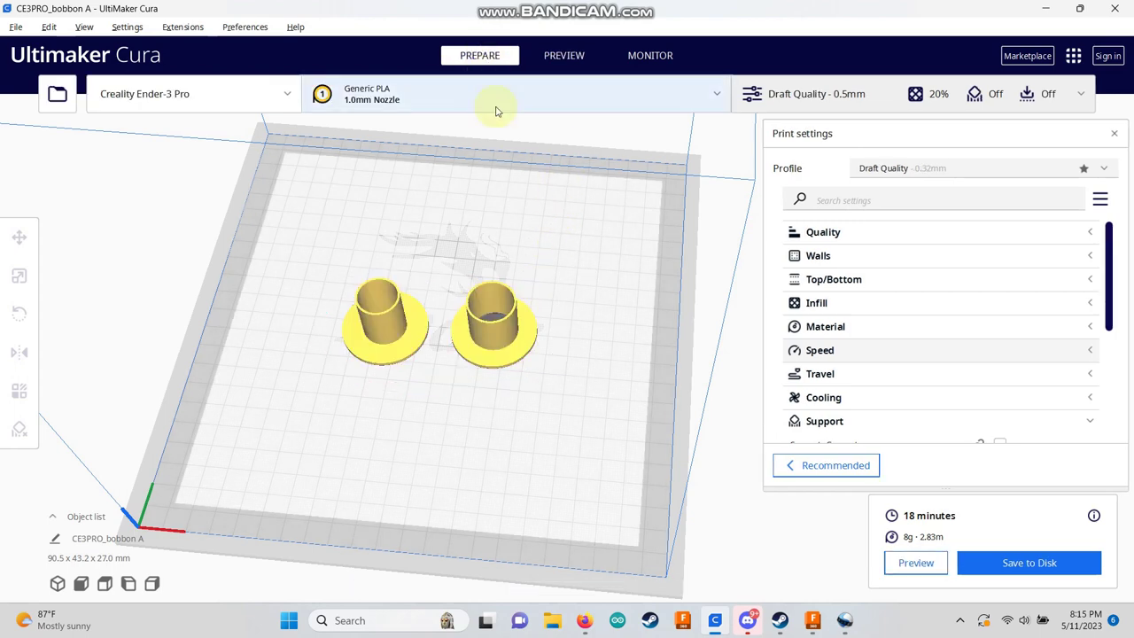
Review the Material temperatures (200 °C nozzle, 60 °C bed), then collapse the section.
left_click(856, 326)
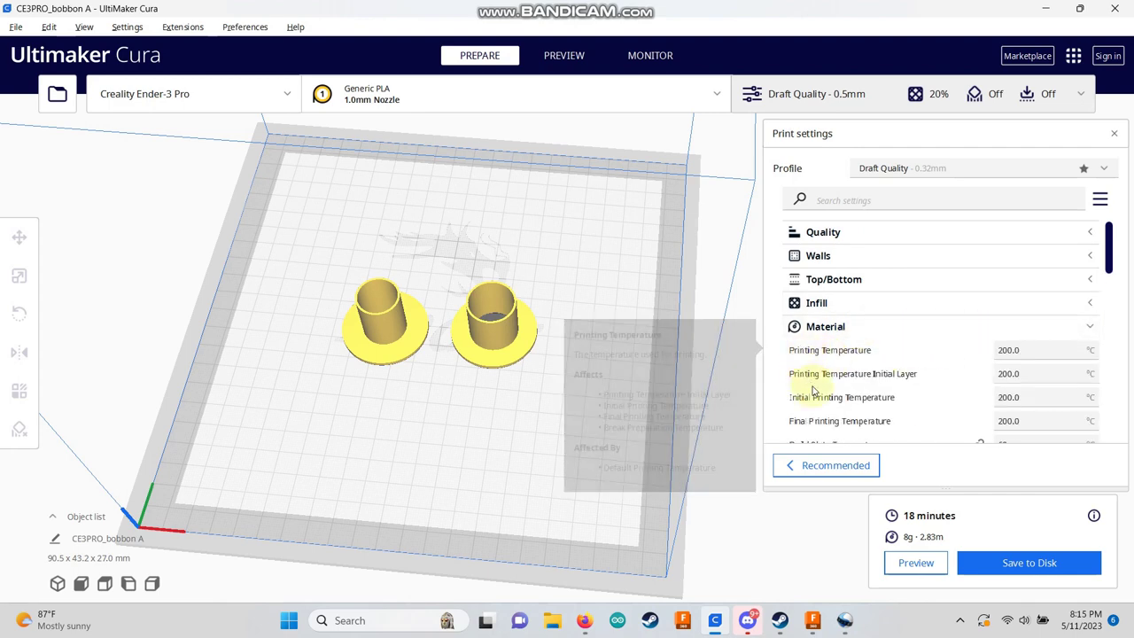
scroll(1006, 391, "down", 2)
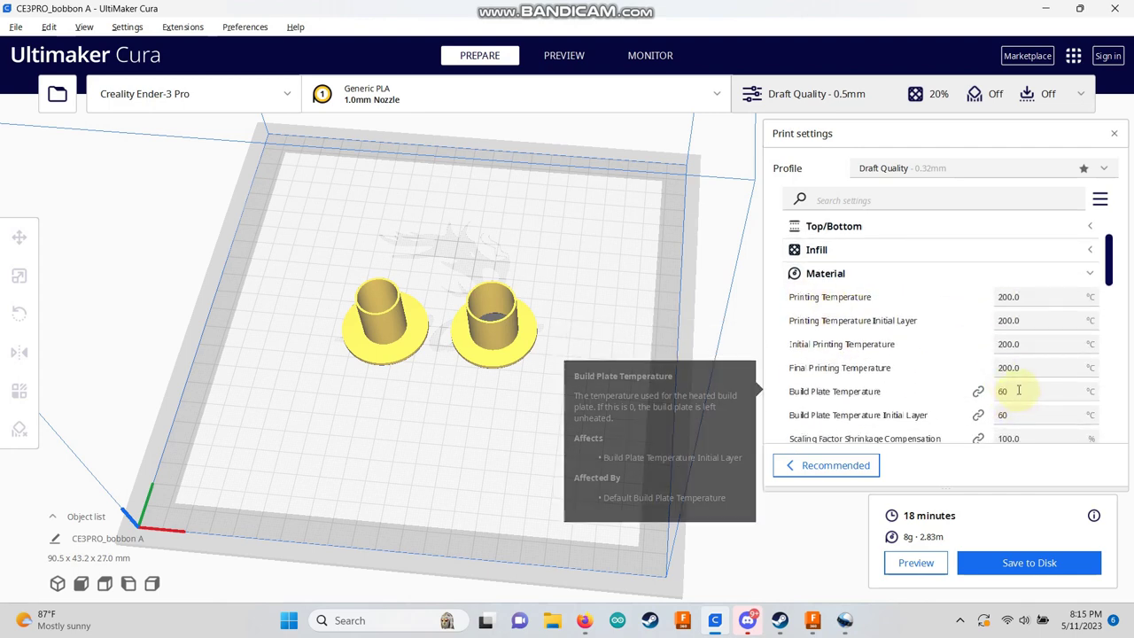
scroll(873, 303, "up", 2)
left_click(822, 323)
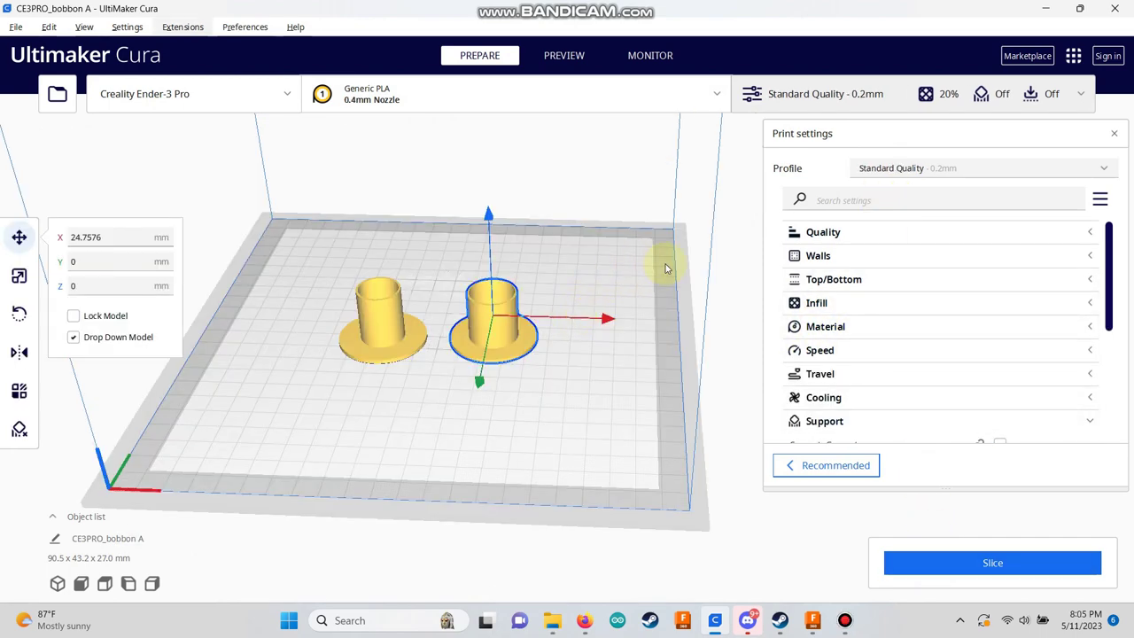
Review the Quality settings and slice the bobbins with the current profile.
left_click(892, 233)
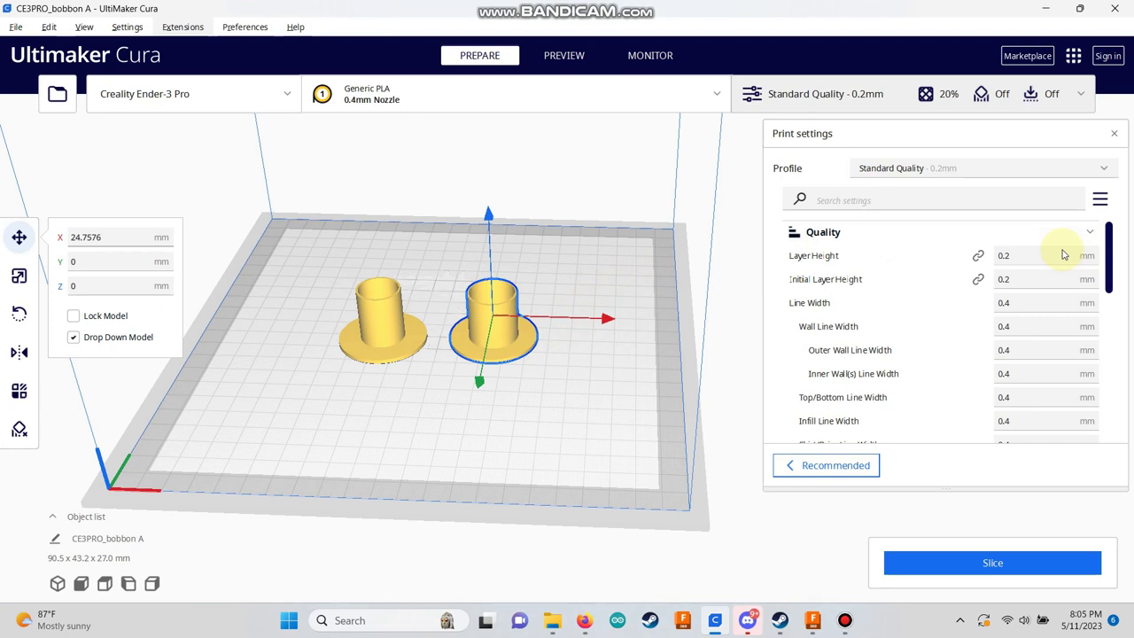
scroll(897, 255, "down", 4)
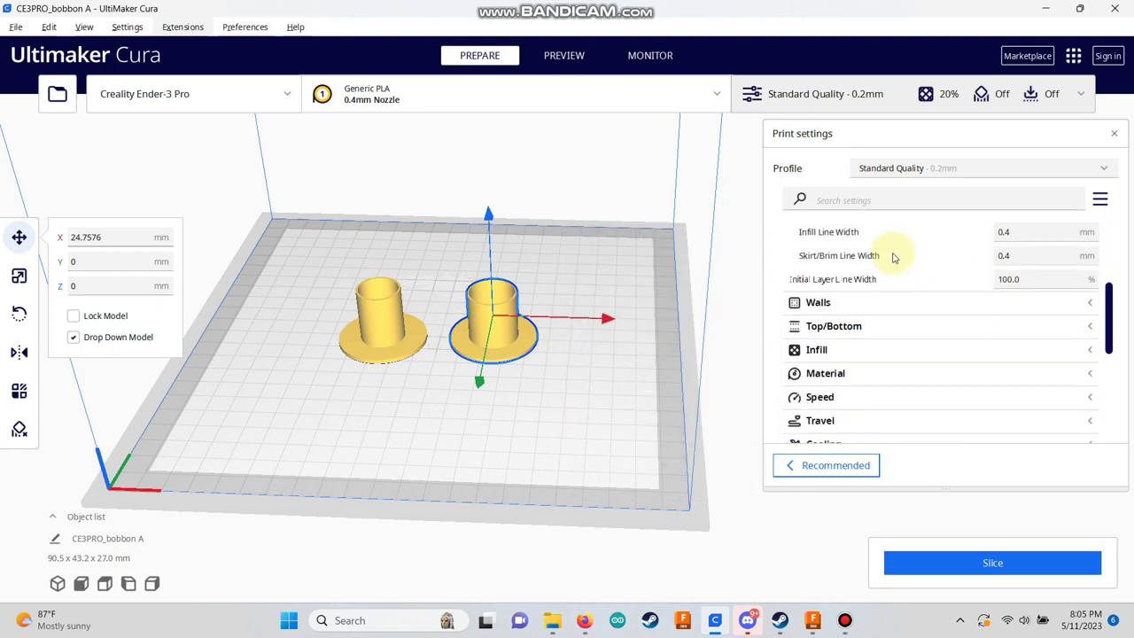
scroll(871, 316, "up", 4)
left_click(935, 570)
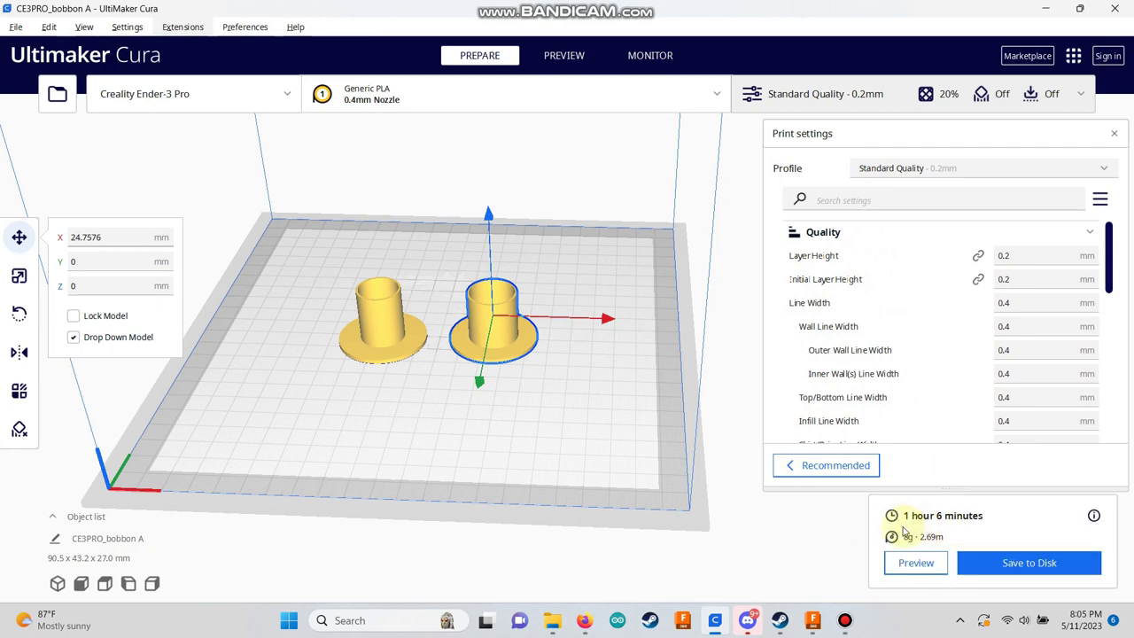
Switch to the 1.0mm nozzle and re-slice, estimating 28 minutes and 9 g.
left_click(418, 108)
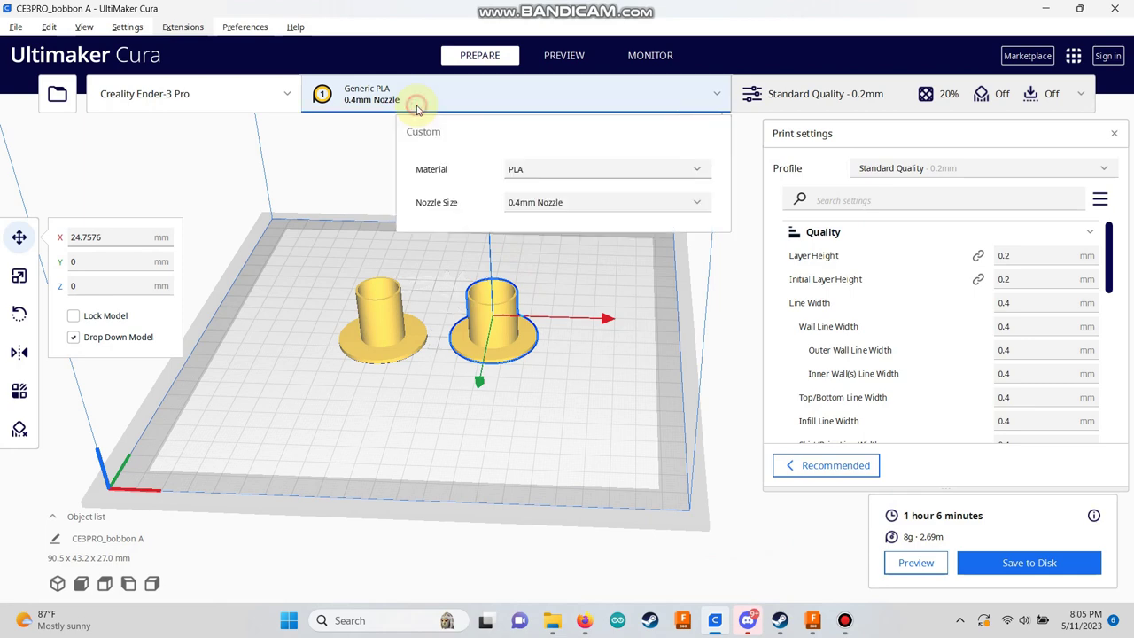
left_click(541, 206)
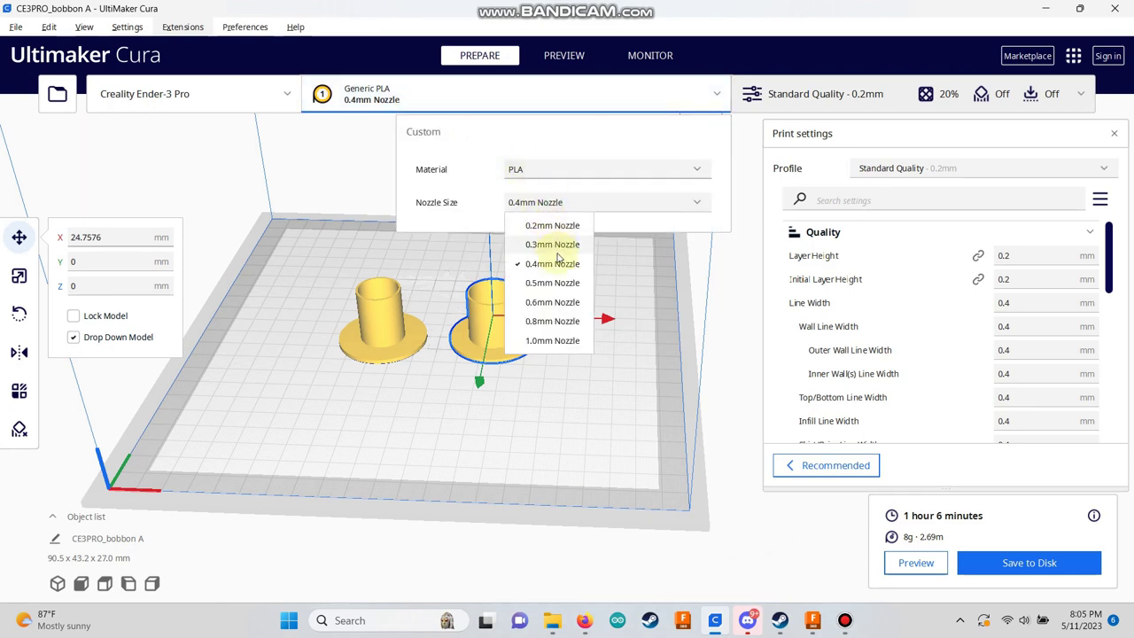
left_click(546, 341)
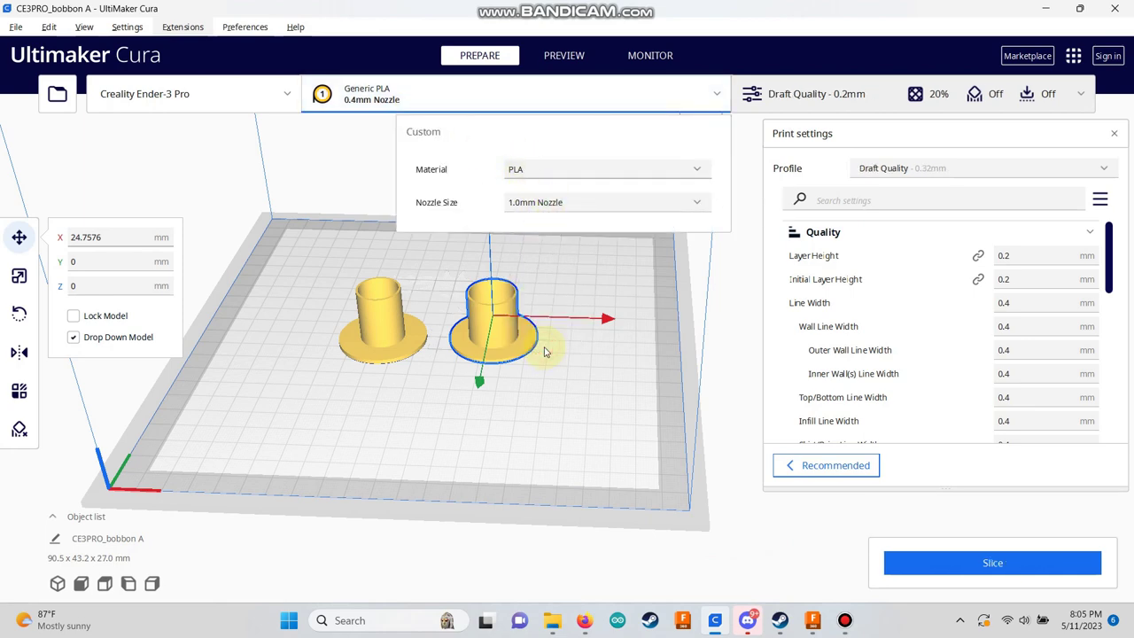
left_click(735, 285)
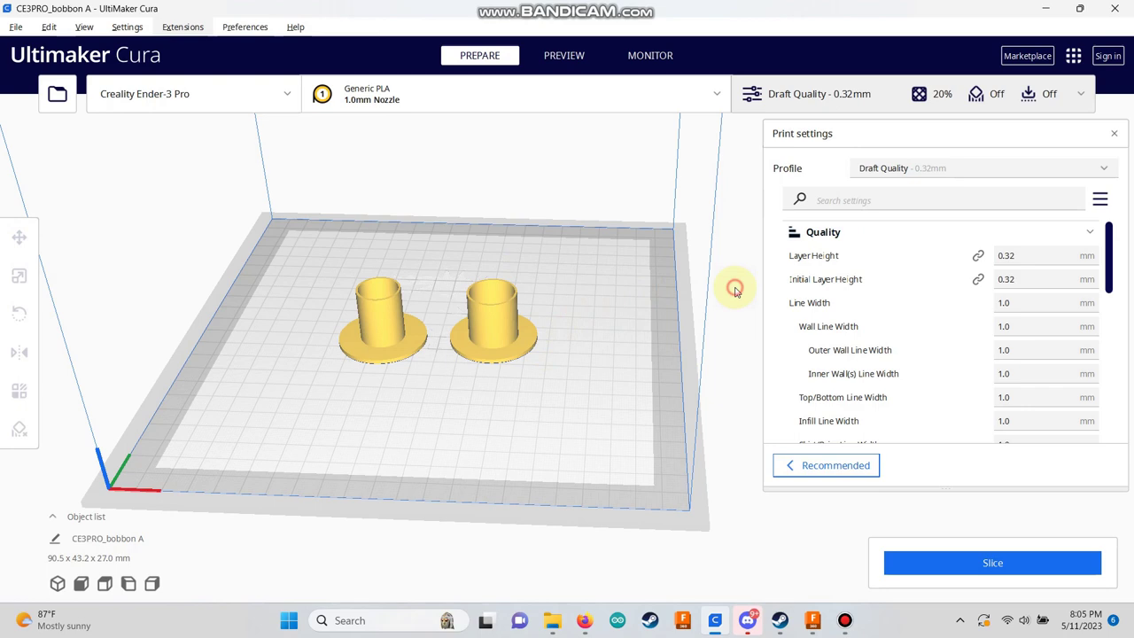
left_click(935, 566)
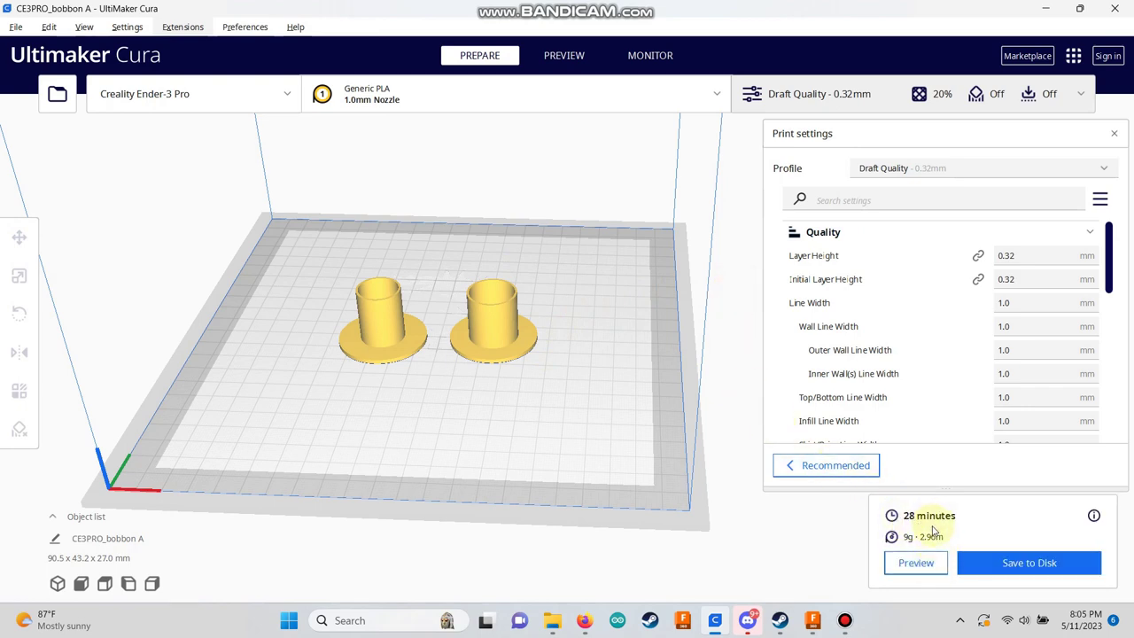
Change Layer Height from 0.32 to 0.5 mm, re-slice to 18 minutes, then Save to Disk.
left_click(1022, 256)
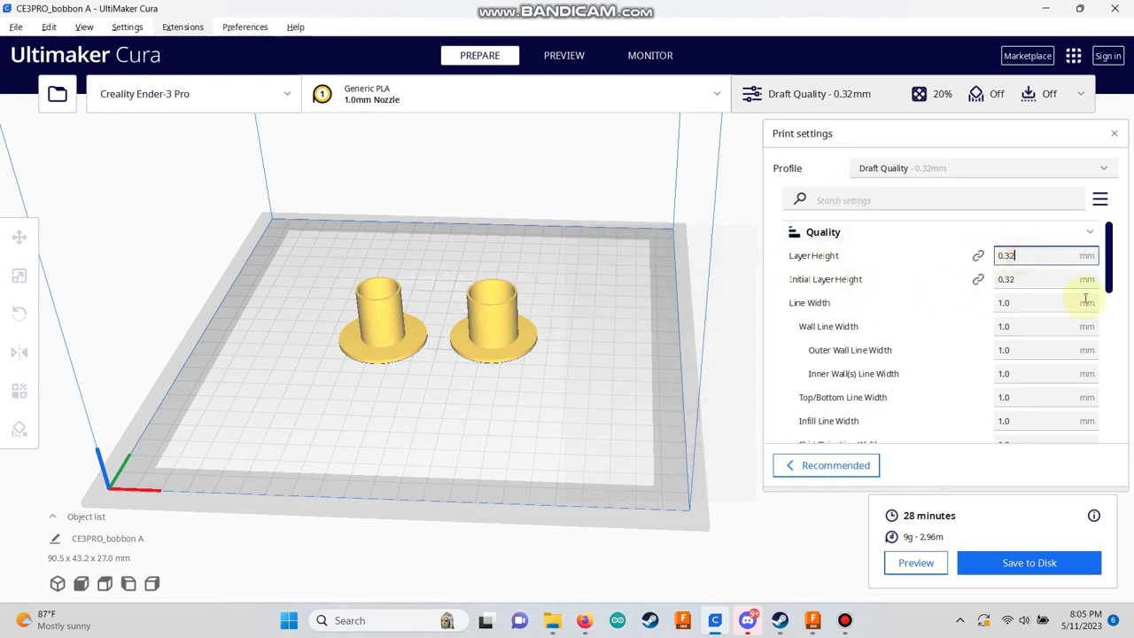
key("BackSpace")
key("BackSpace")
type("5")
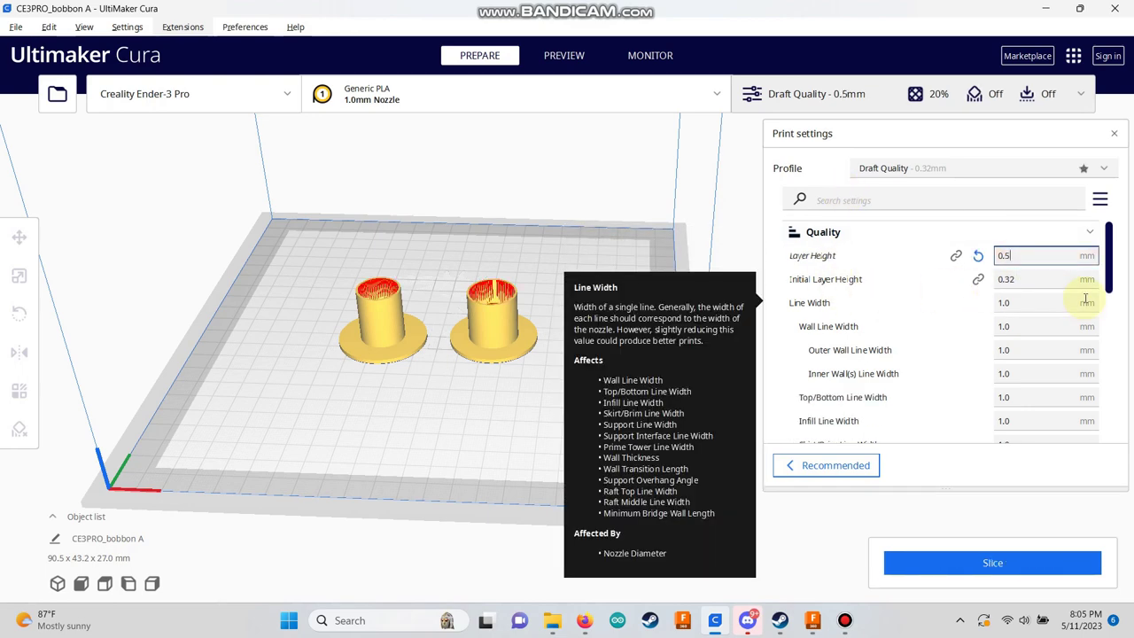
left_click(975, 564)
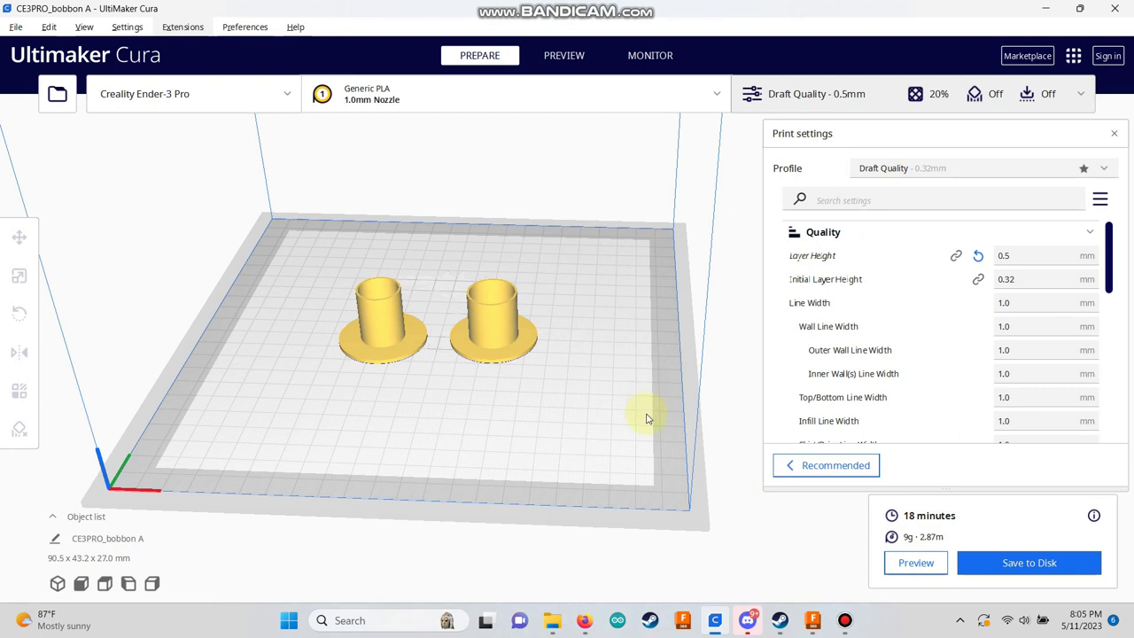
left_click(1026, 563)
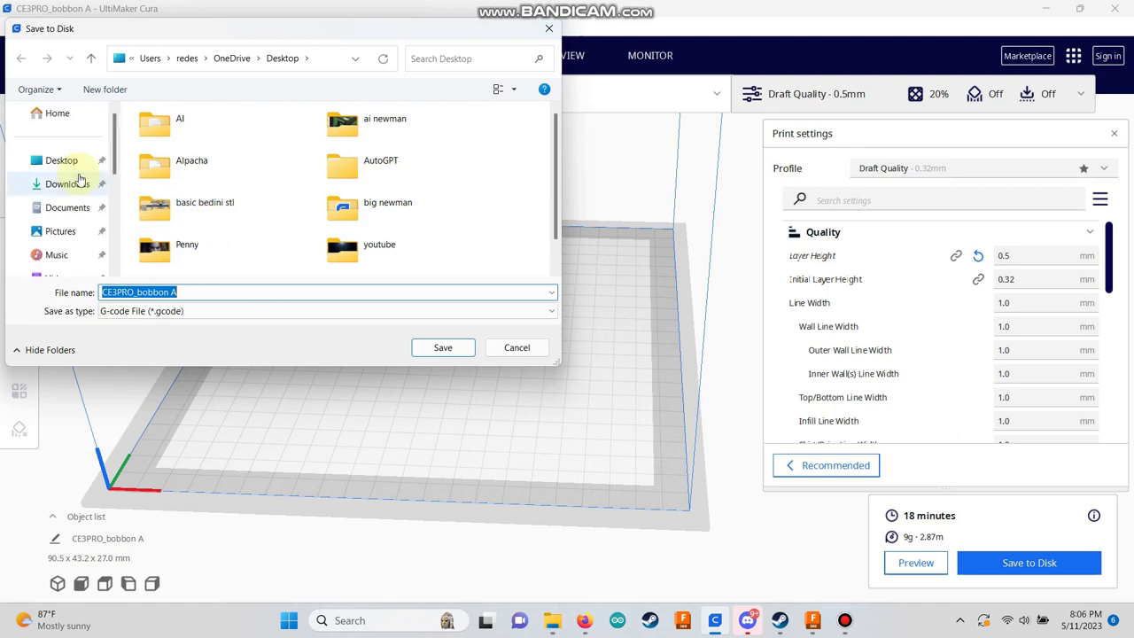
Browse to the 3d printer (D:) drive under This PC in the save dialog.
scroll(78, 217, "down", 2)
scroll(76, 205, "down", 3)
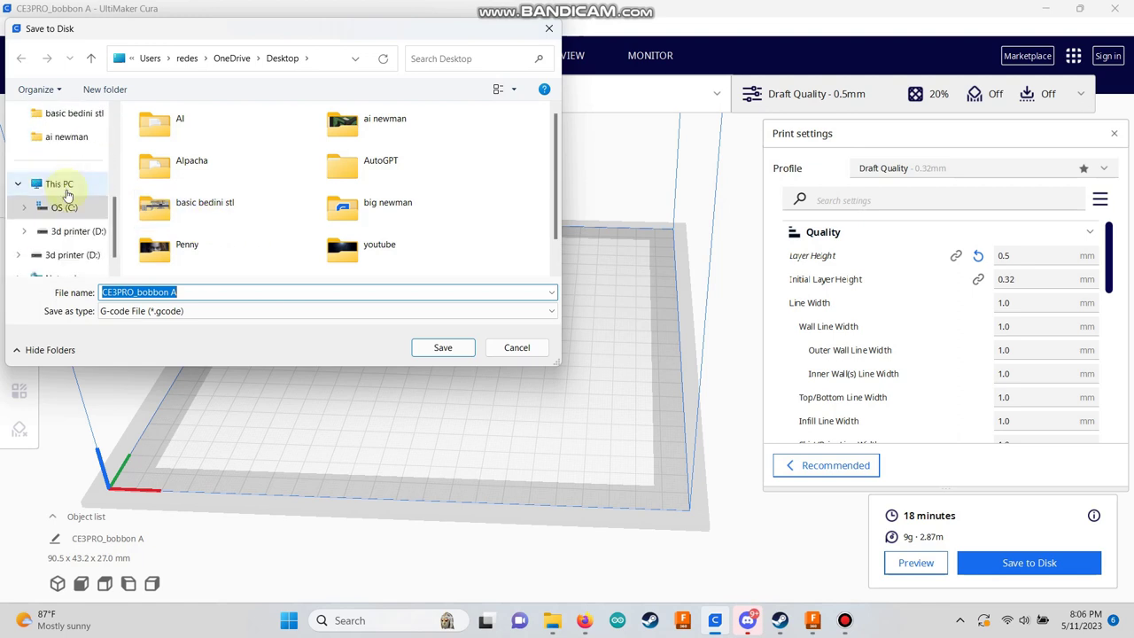
left_click(71, 187)
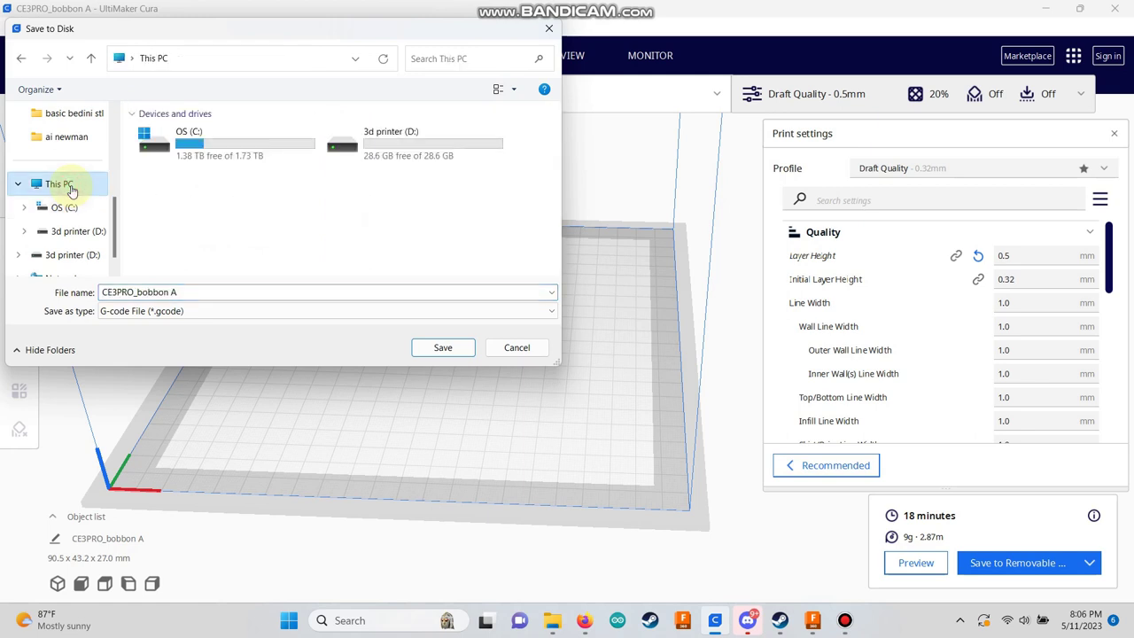
double_click(377, 150)
Delete the old CE3PRO_trap base.gcode and save CE3PRO_bobbon A.gcode to the drive.
left_click(177, 139)
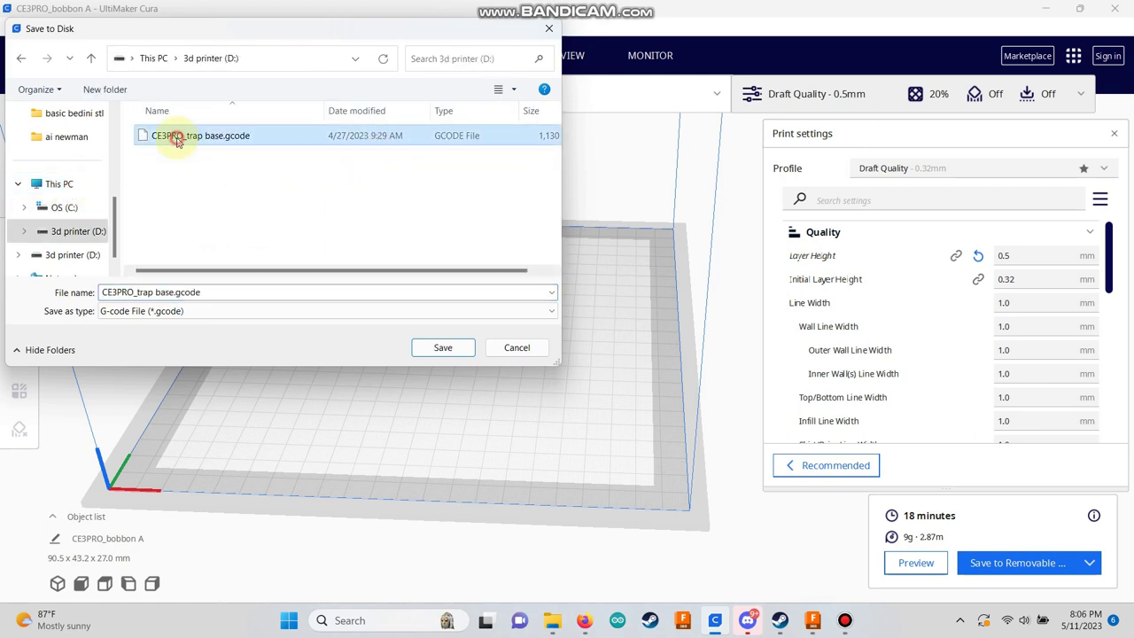
key("Delete")
key("Return")
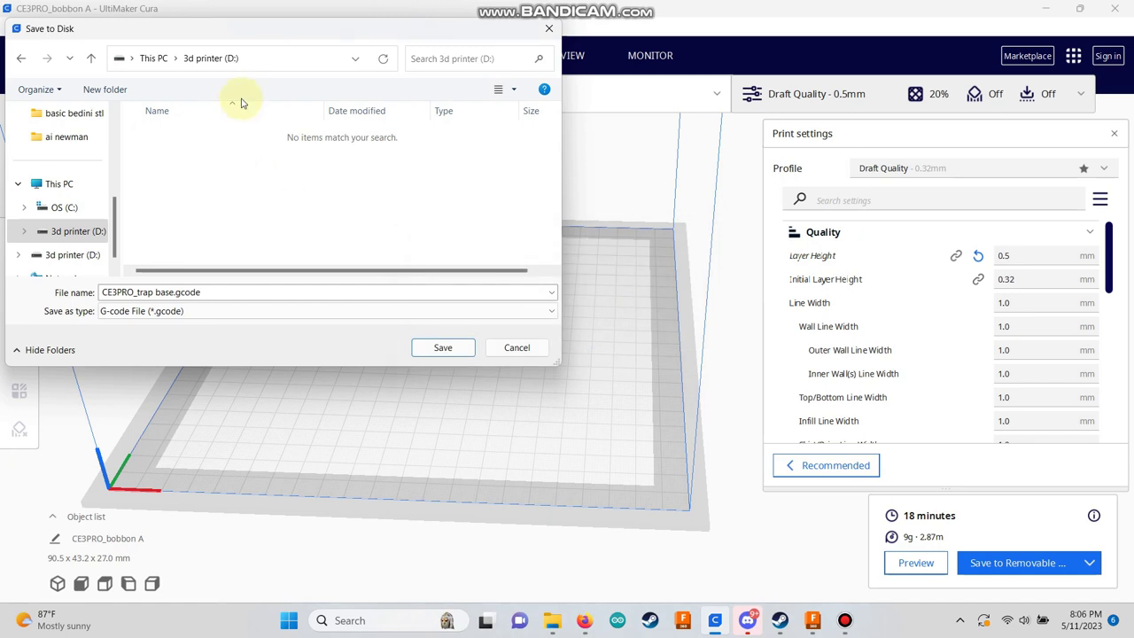
left_click(443, 348)
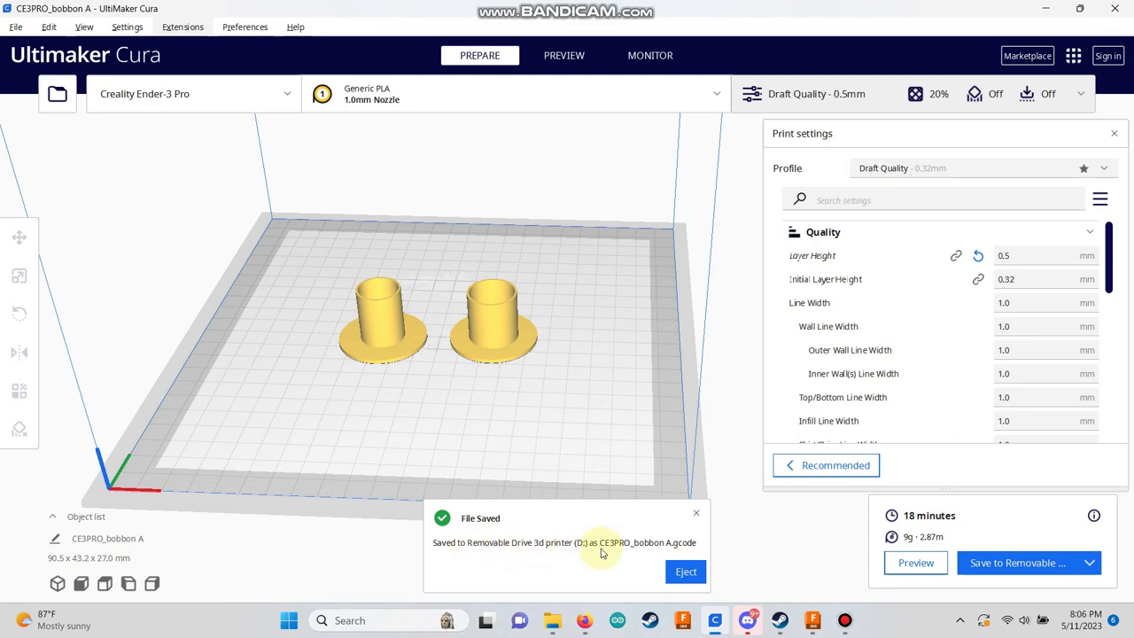
Eject the 3d printer (D:) drive and dismiss the safe-removal message.
left_click(685, 573)
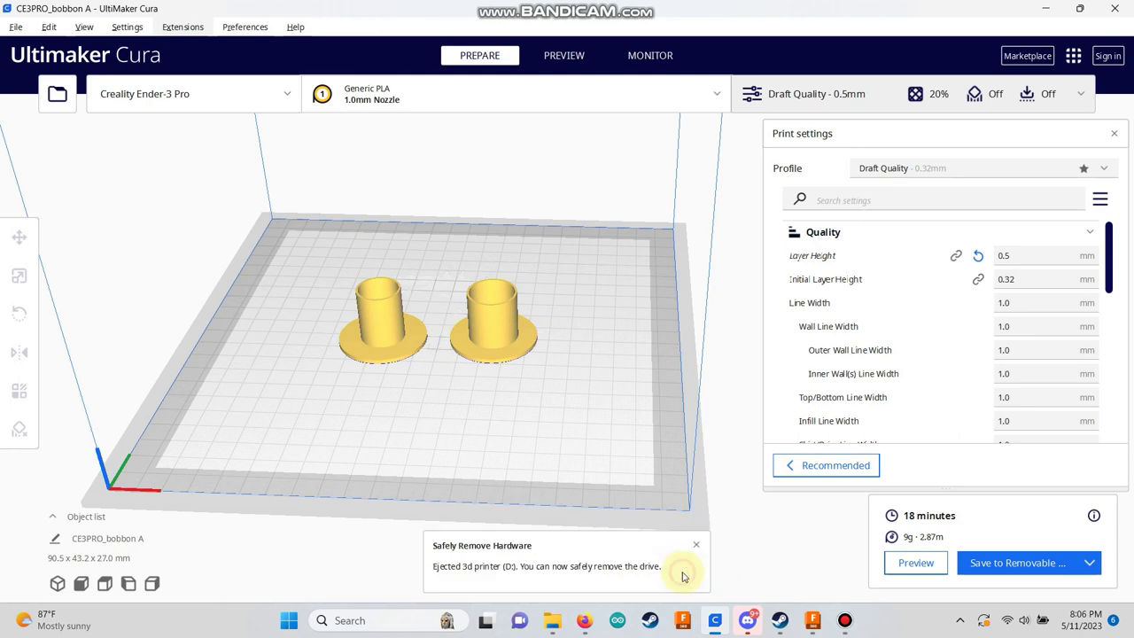
left_click(695, 547)
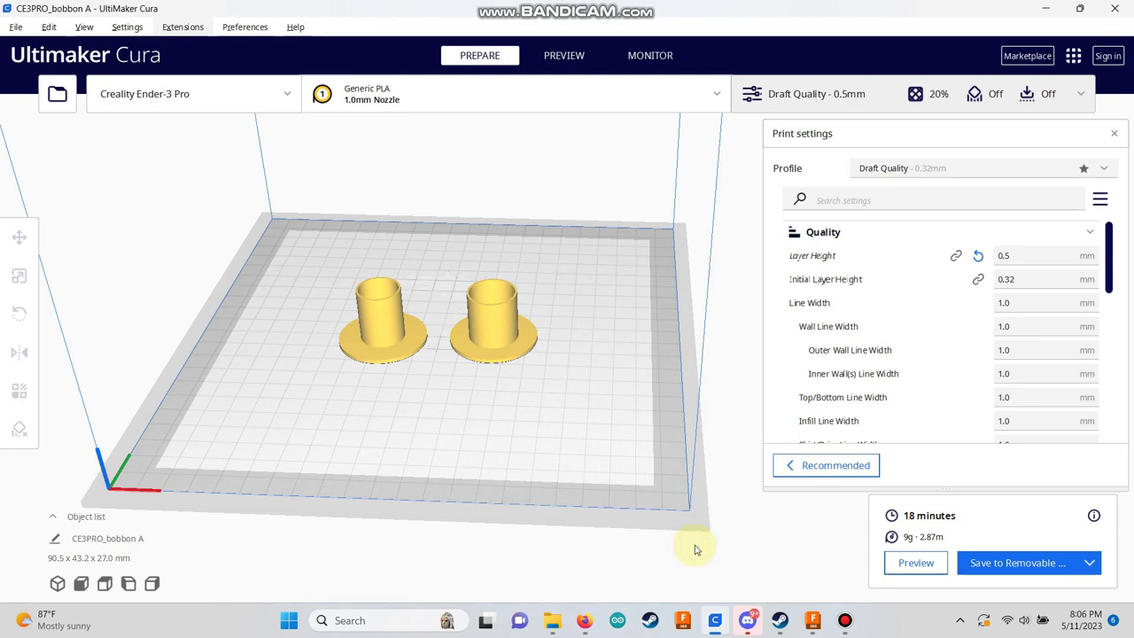